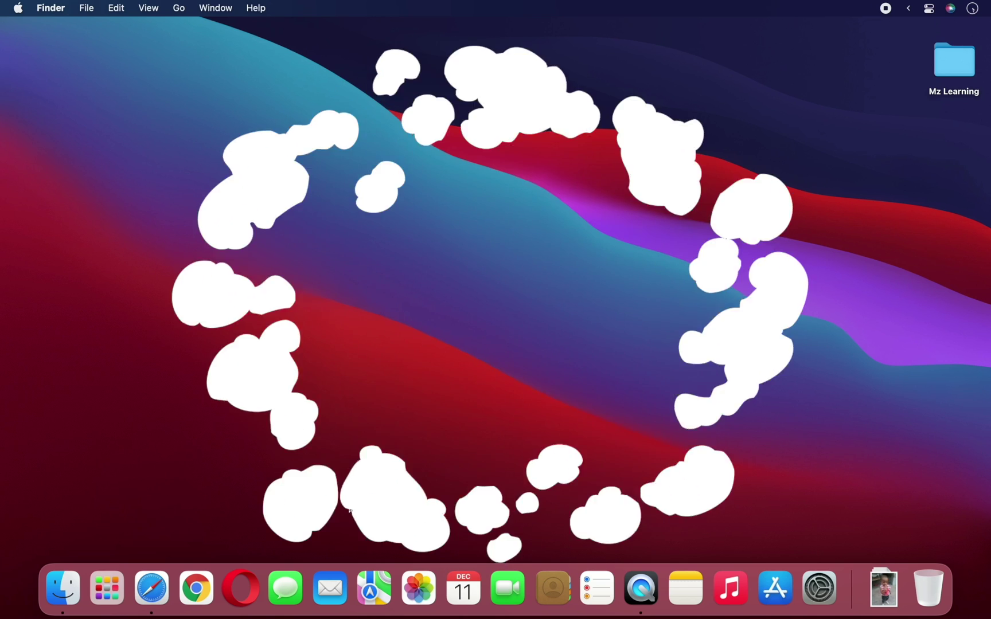
# Step: In Safari, start the Windows 11 English 64-bit download from Microsoft's Download Windows 11 page
pyautogui.click(155, 583)
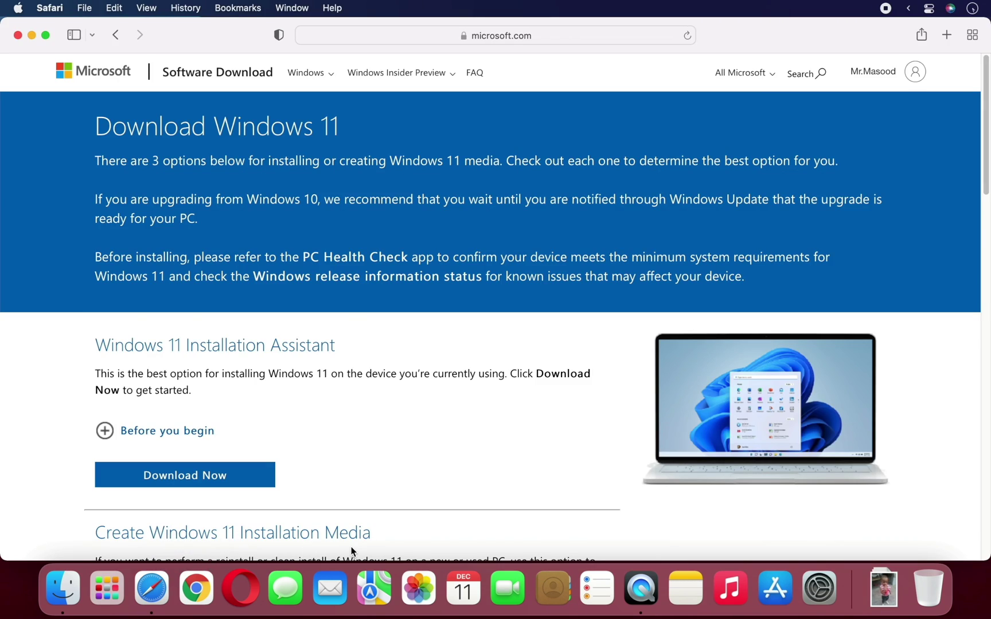
pyautogui.scroll(-10, 351, 548)
pyautogui.scroll(-6, 351, 549)
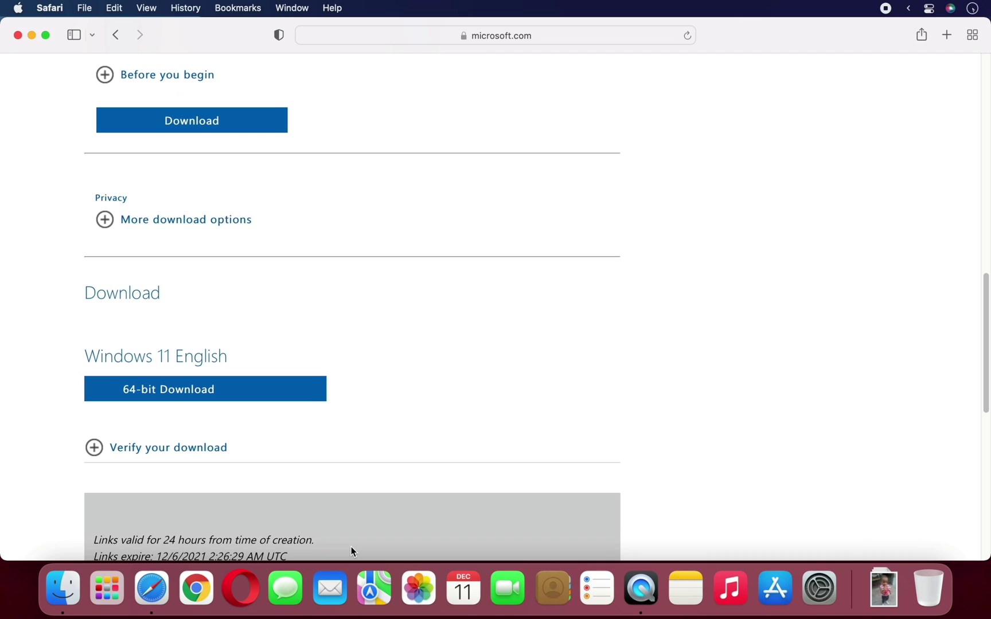
pyautogui.click(207, 395)
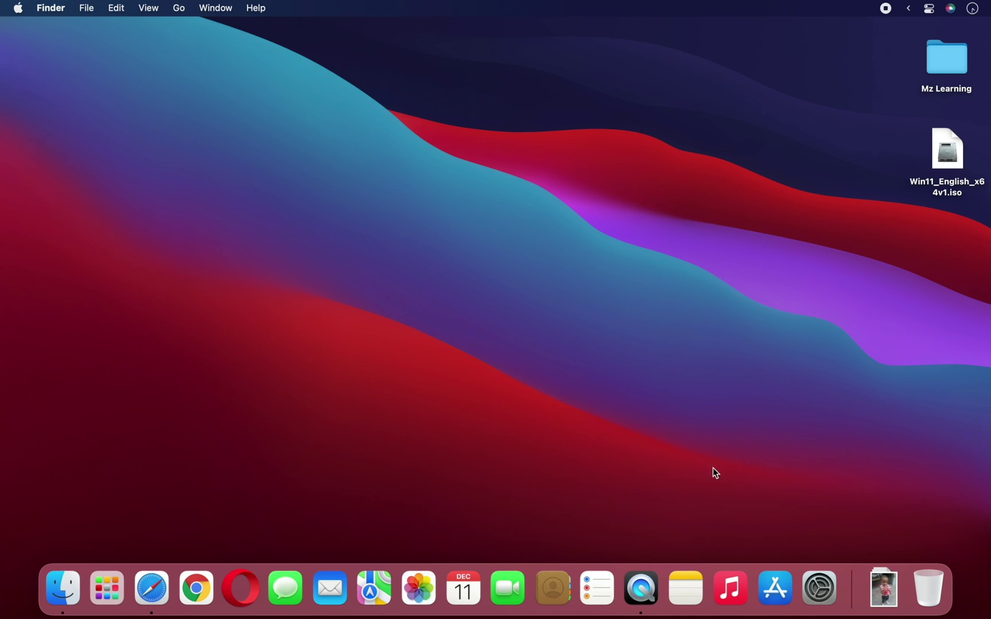
# Step: Search the App Store for "macos monterey" and view the macOS Monterey entry
pyautogui.click(776, 582)
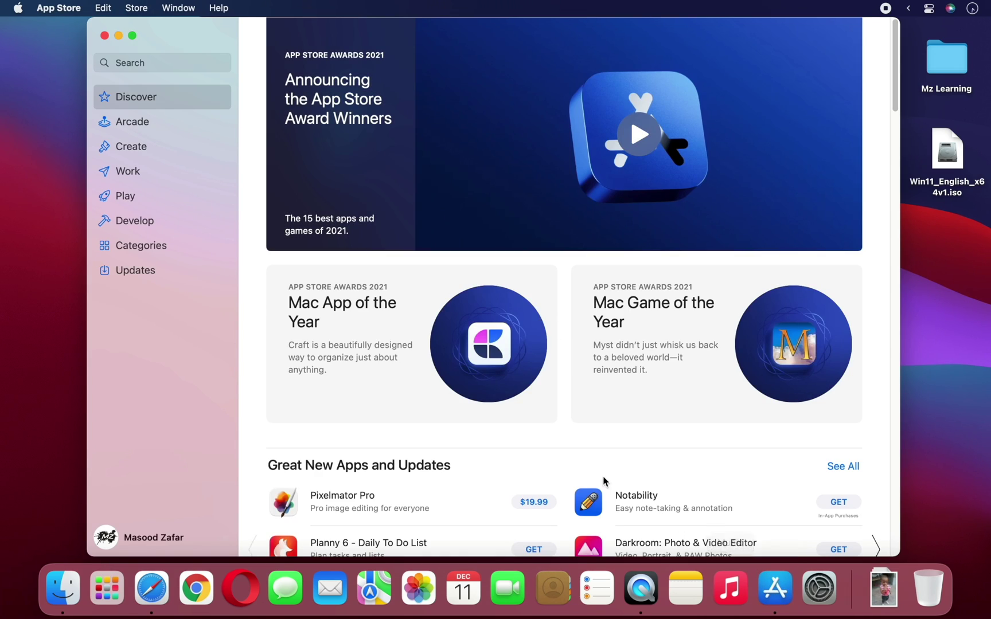
pyautogui.click(159, 55)
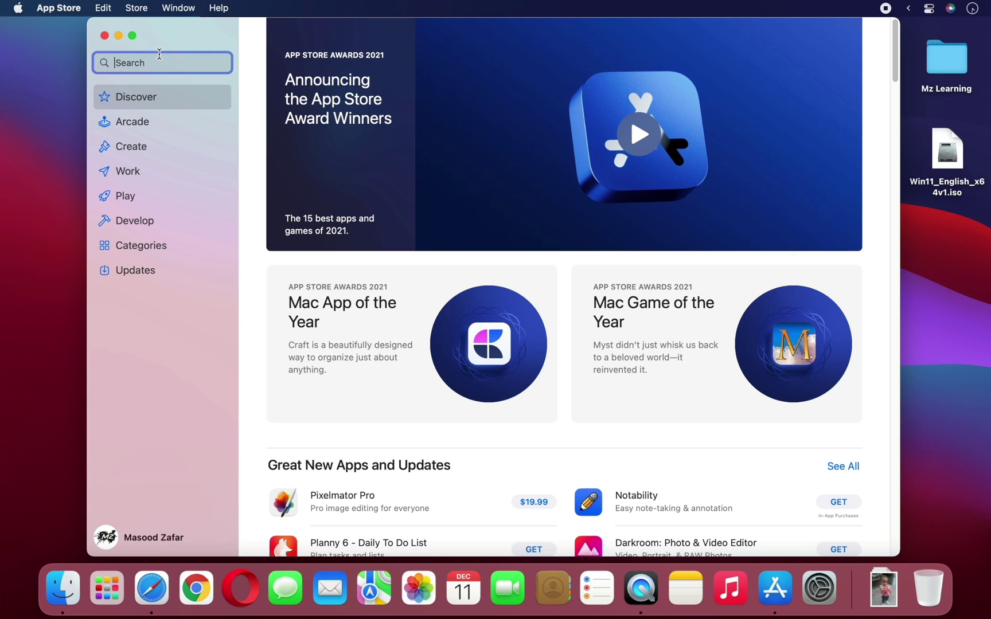
pyautogui.write('macos')
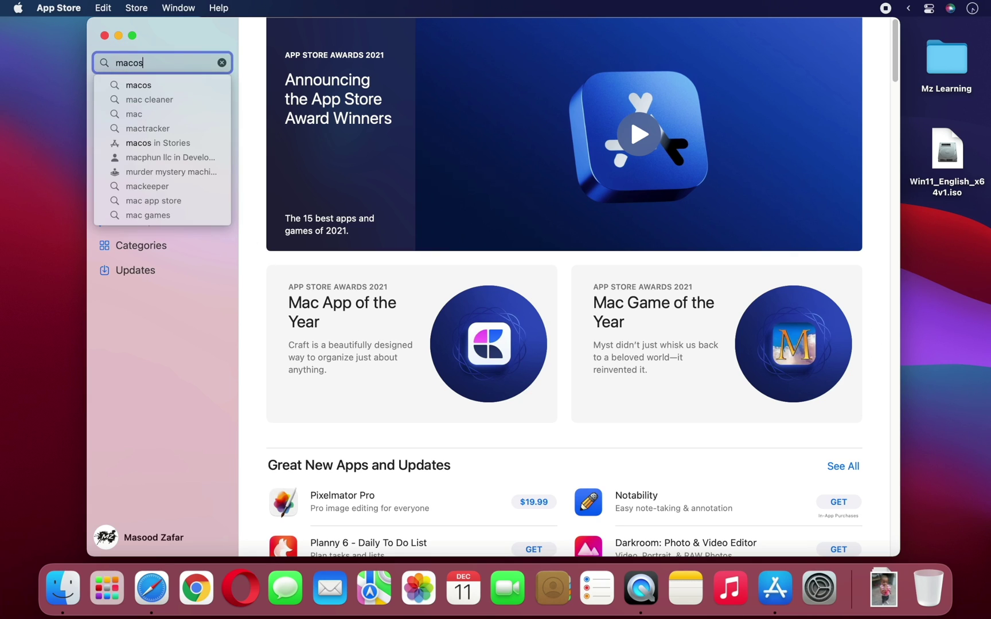
pyautogui.write(' monterey')
pyautogui.press('Return')
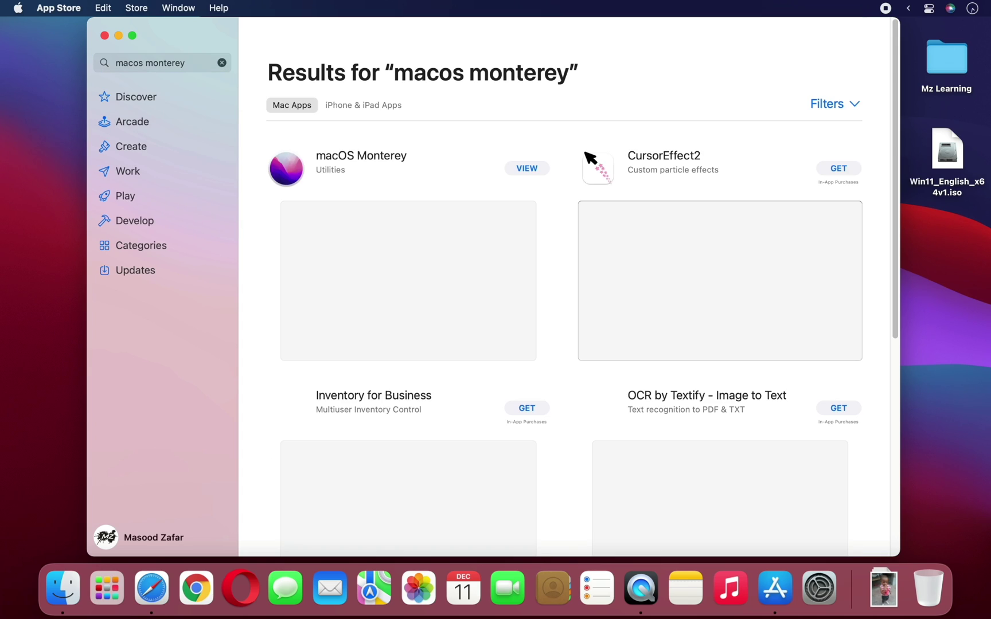
pyautogui.click(524, 169)
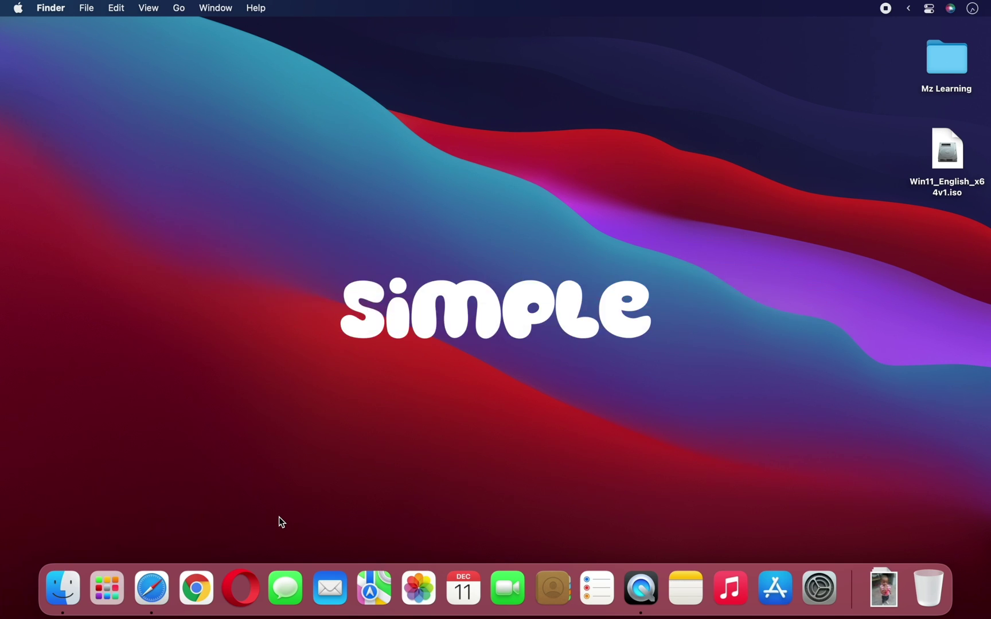
# Step: Download UNetbootin for macOS in Safari and copy unetbootin from unetbootin-mac-702.dmg into the Applications folder
pyautogui.click(155, 587)
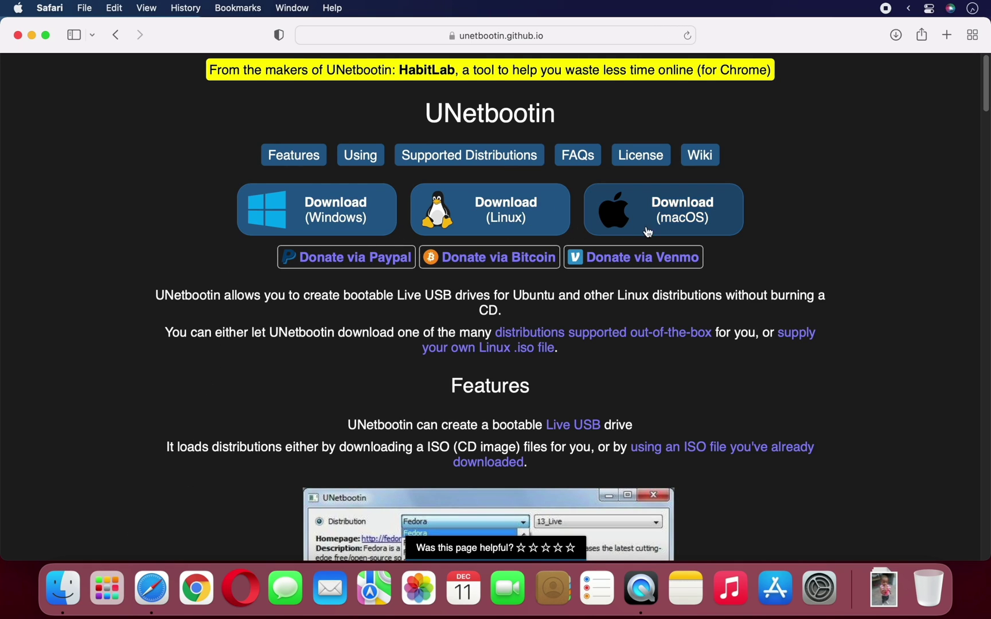
pyautogui.click(687, 230)
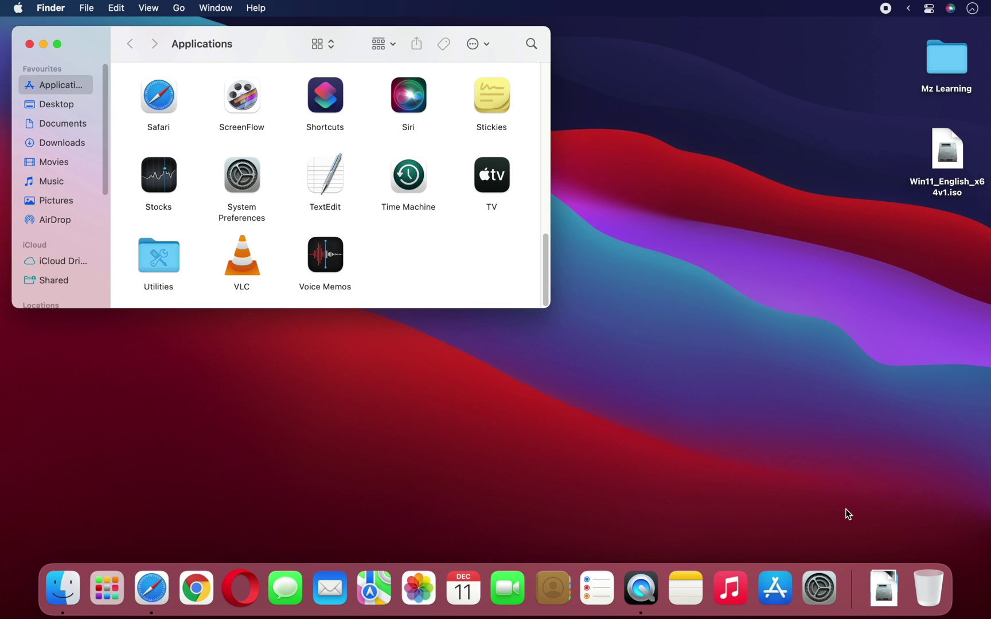
pyautogui.click(881, 588)
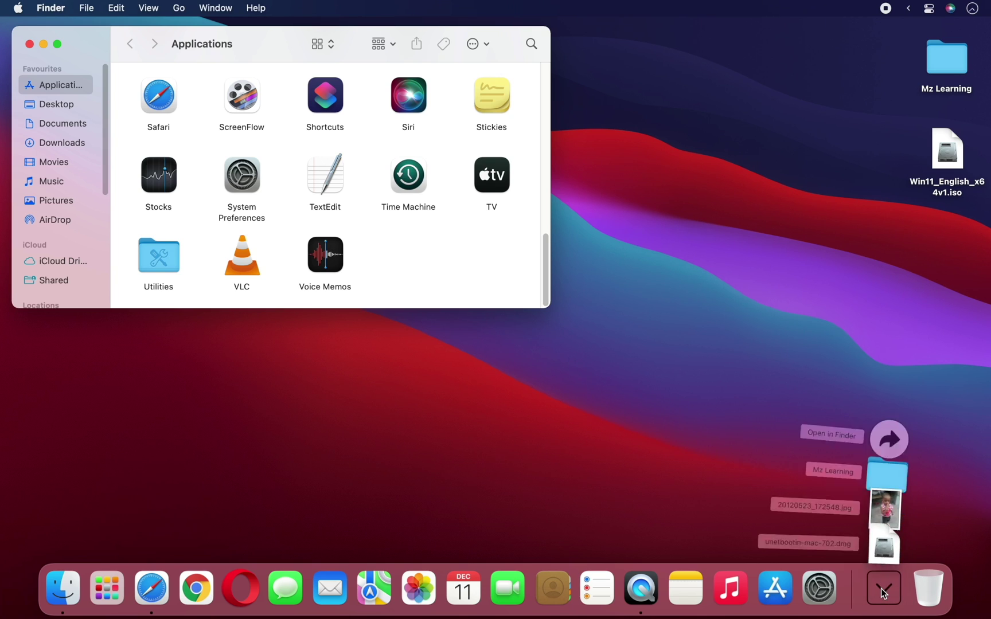
pyautogui.click(886, 539)
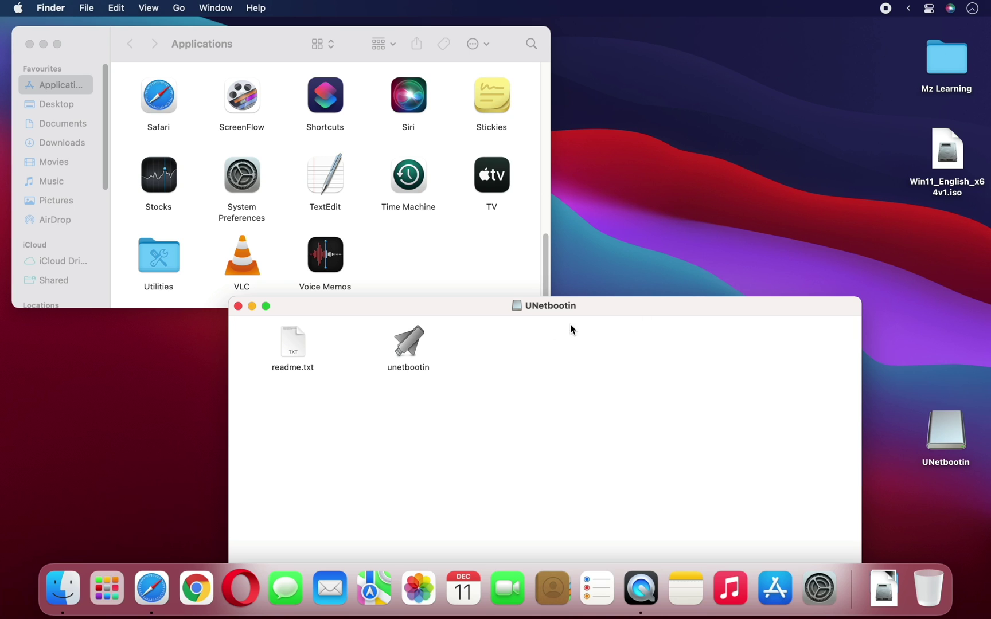
pyautogui.moveTo(428, 344); pyautogui.dragTo(425, 263)
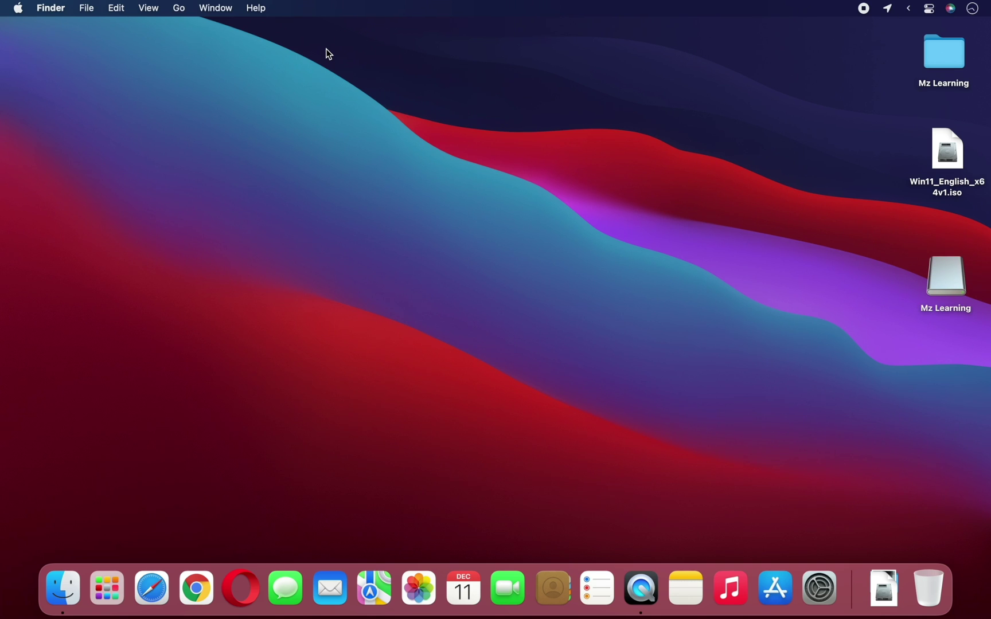
# Step: Open Disk Utility from the Utilities folder and make it show all devices
pyautogui.click(180, 8)
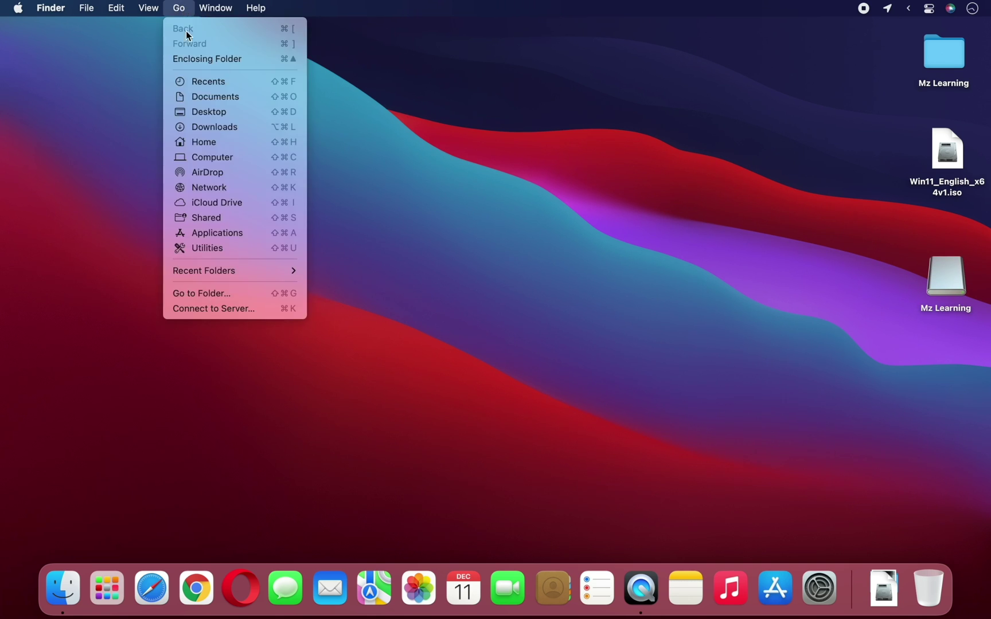
pyautogui.click(217, 252)
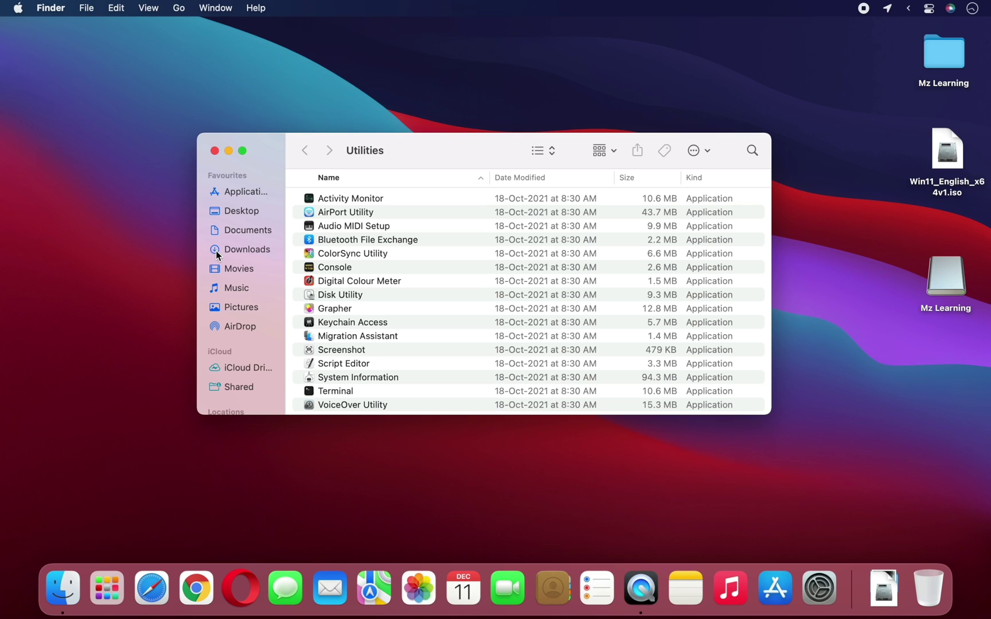
pyautogui.doubleClick(327, 294)
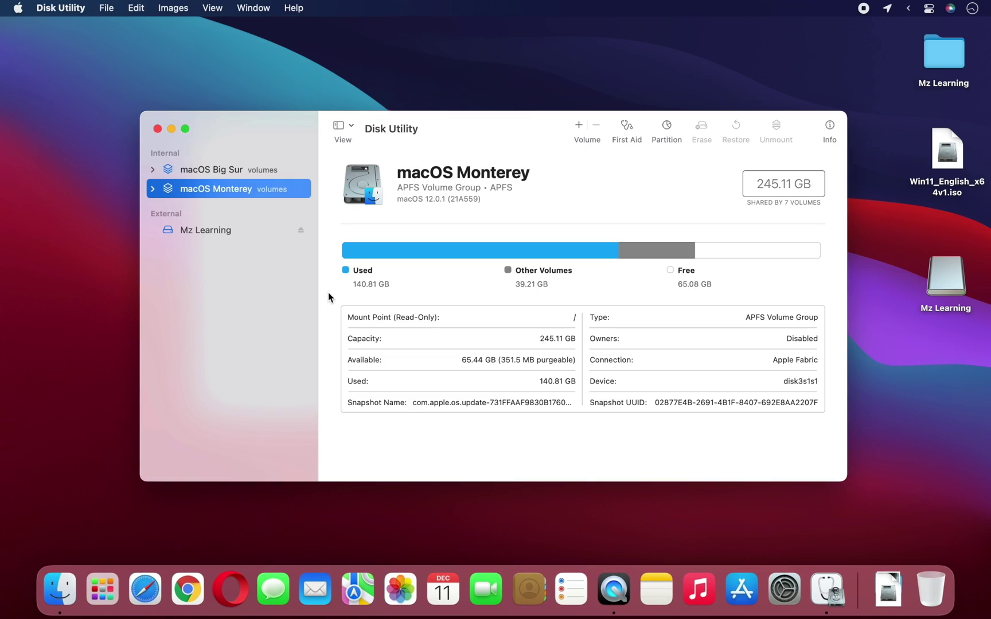
pyautogui.click(352, 126)
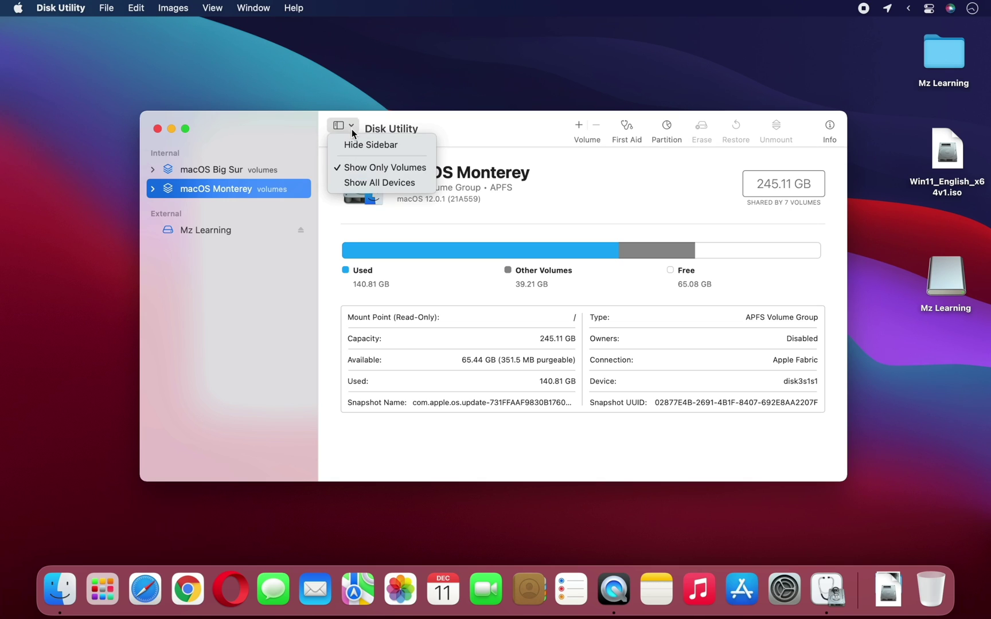
pyautogui.click(376, 183)
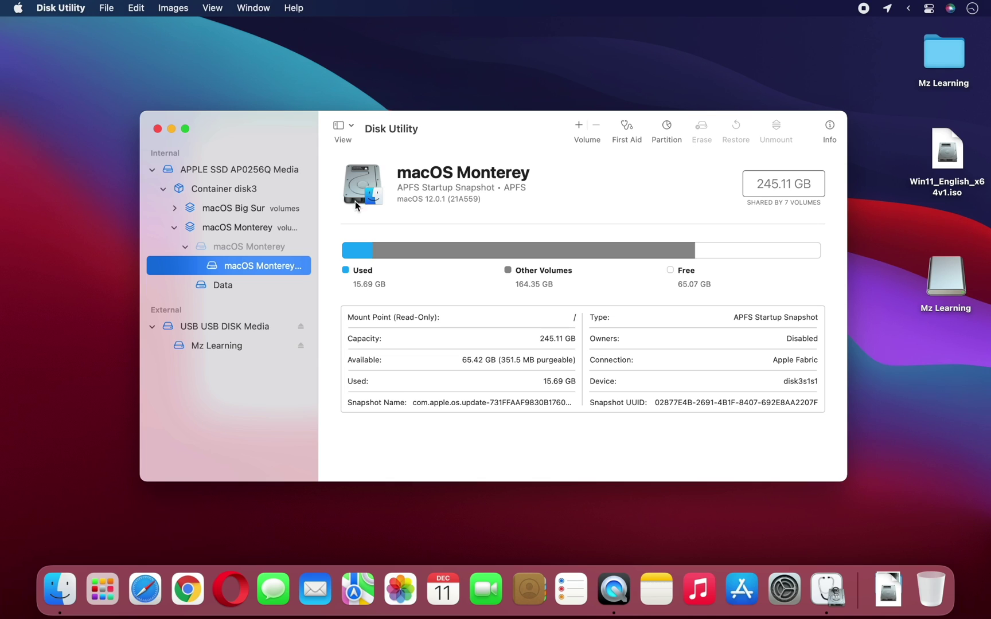
# Step: Add a second partition to USB USB DISK Media and name it Windows
pyautogui.click(242, 327)
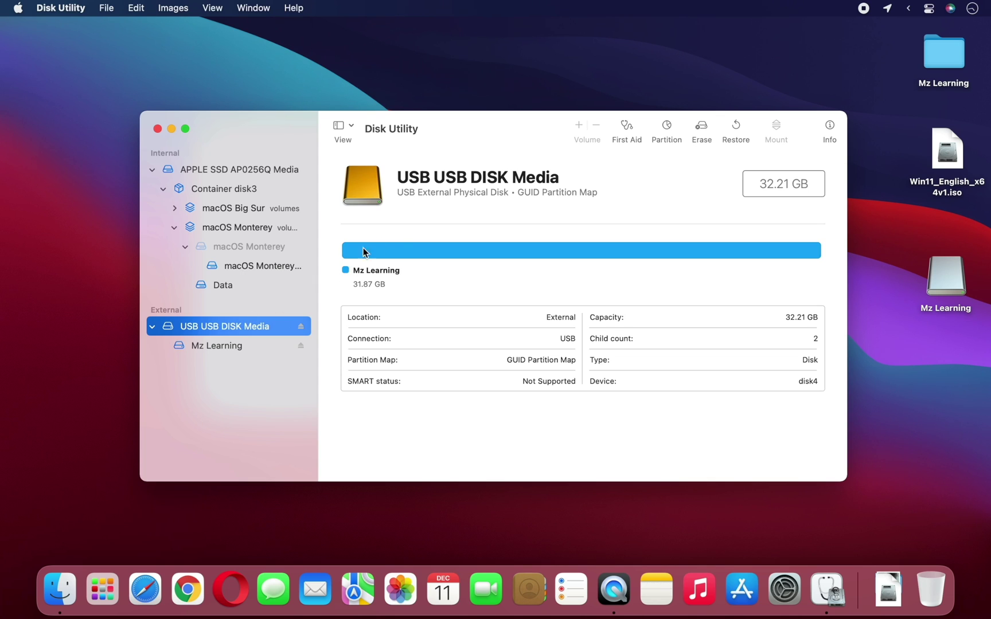
pyautogui.click(663, 125)
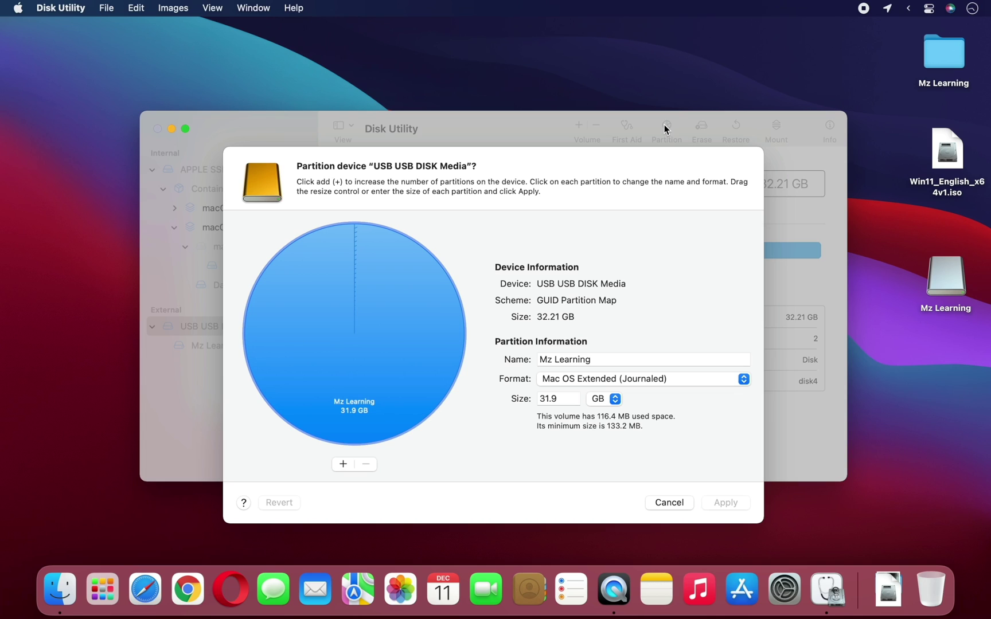
pyautogui.click(342, 463)
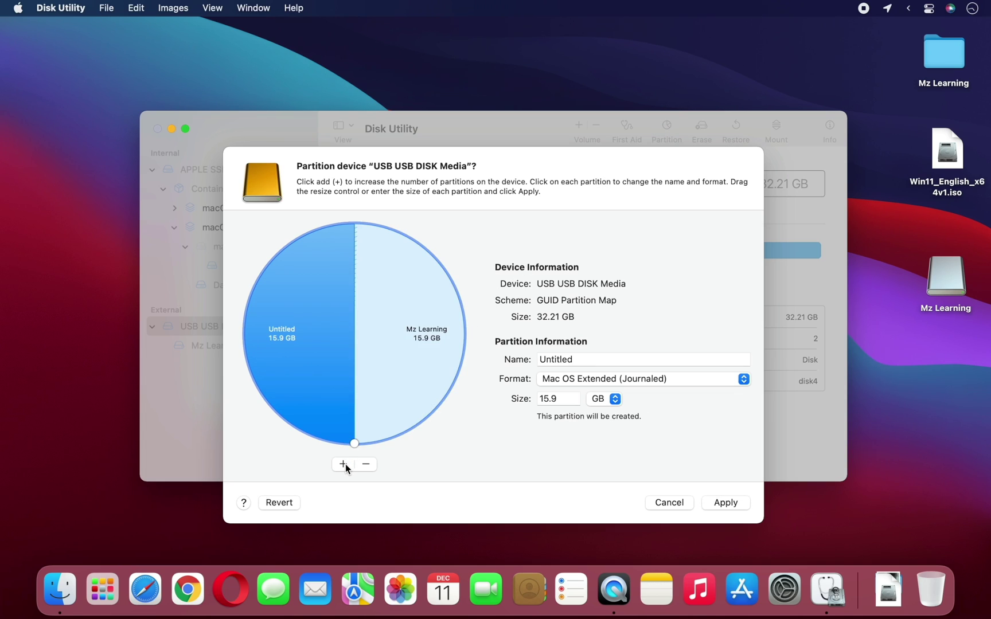
pyautogui.doubleClick(576, 359)
pyautogui.write('Windows')
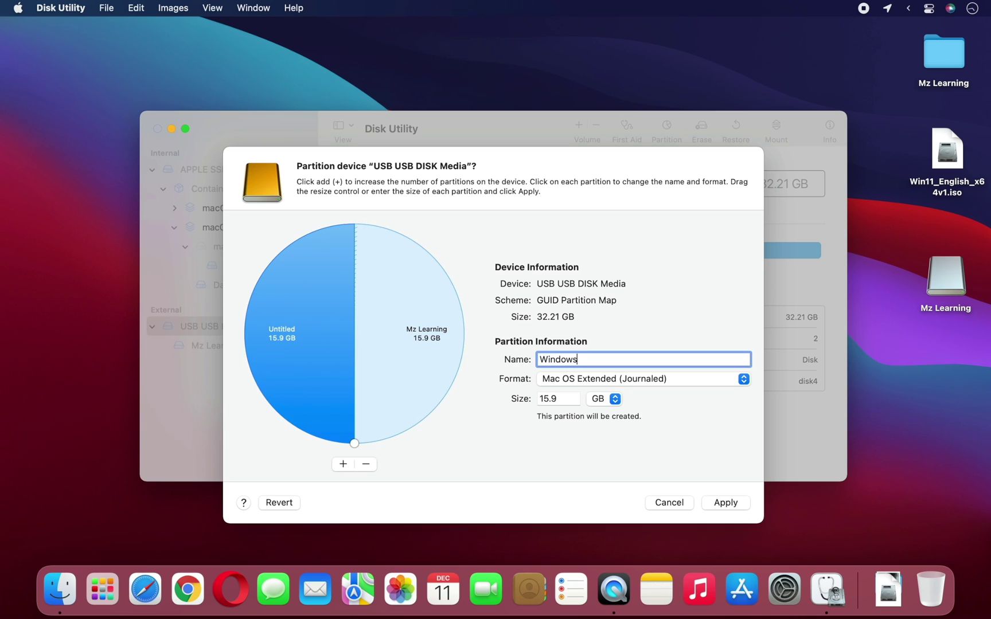
# Step: Rename the Mz Learning partition as Mac and resize the split to 21.8 GB for Mac and 10 GB for Windows
pyautogui.click(445, 345)
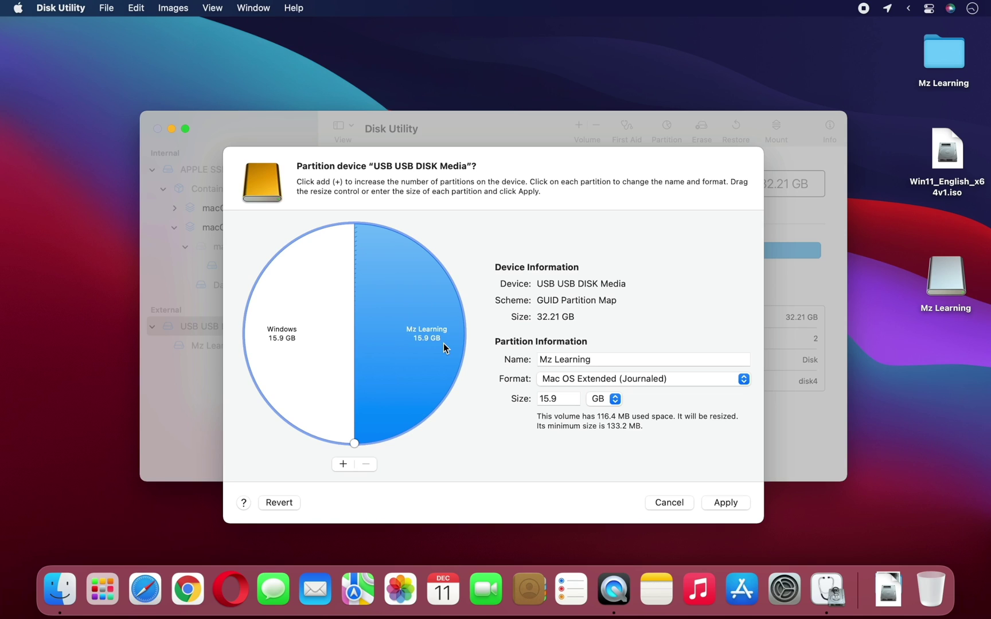
pyautogui.click(551, 356)
pyautogui.write('Mac')
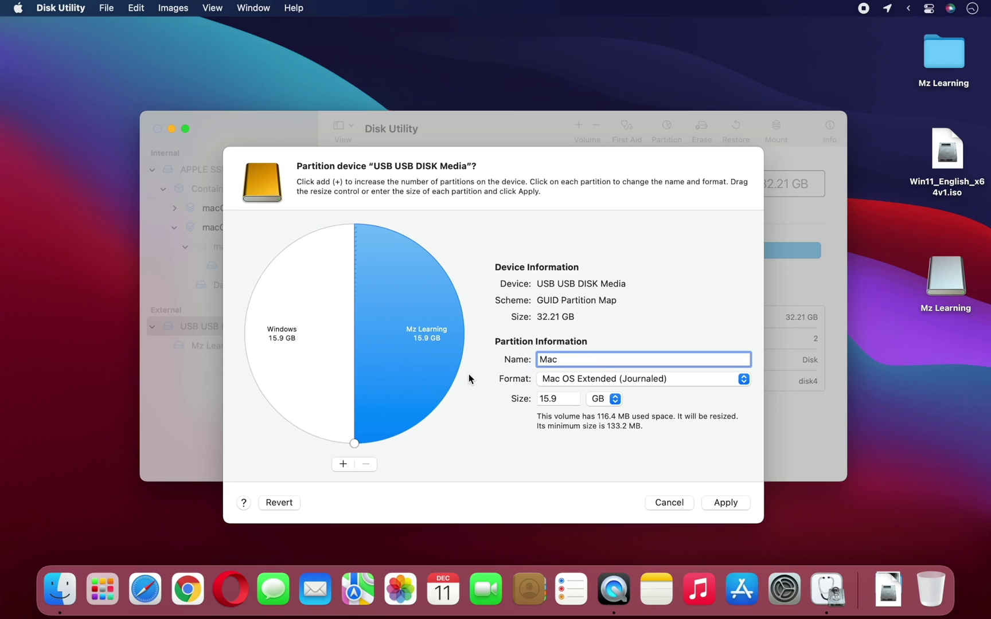
pyautogui.moveTo(356, 443); pyautogui.dragTo(281, 364)
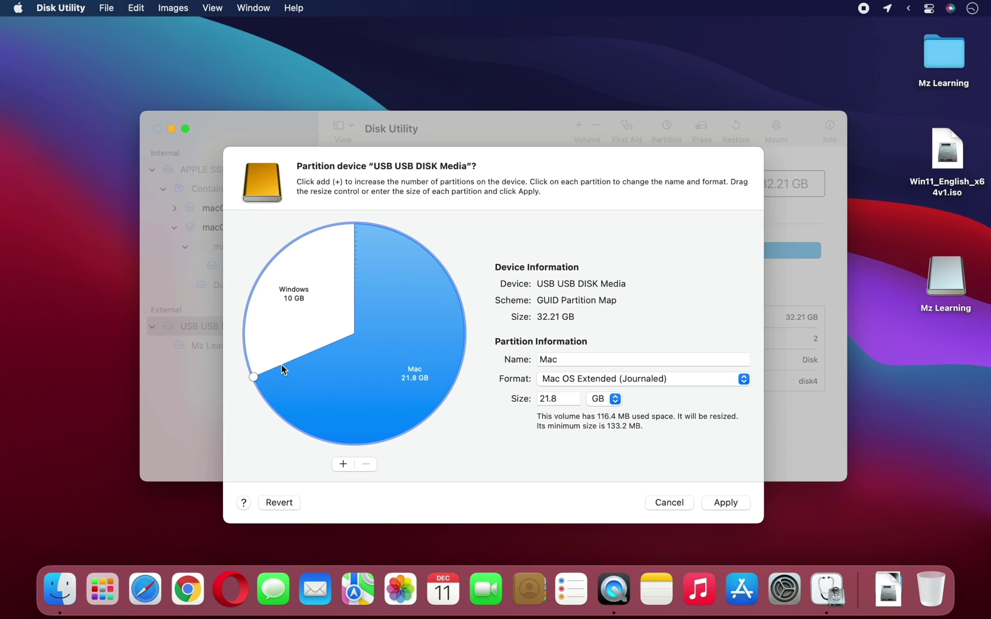
# Step: Set the Windows partition's format to ExFAT
pyautogui.click(294, 328)
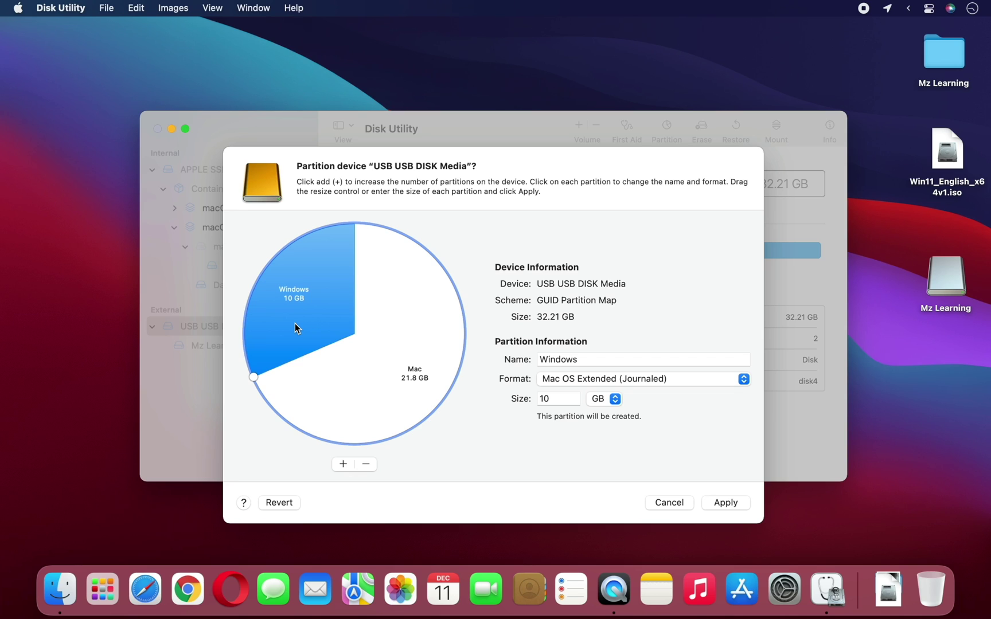
pyautogui.click(561, 379)
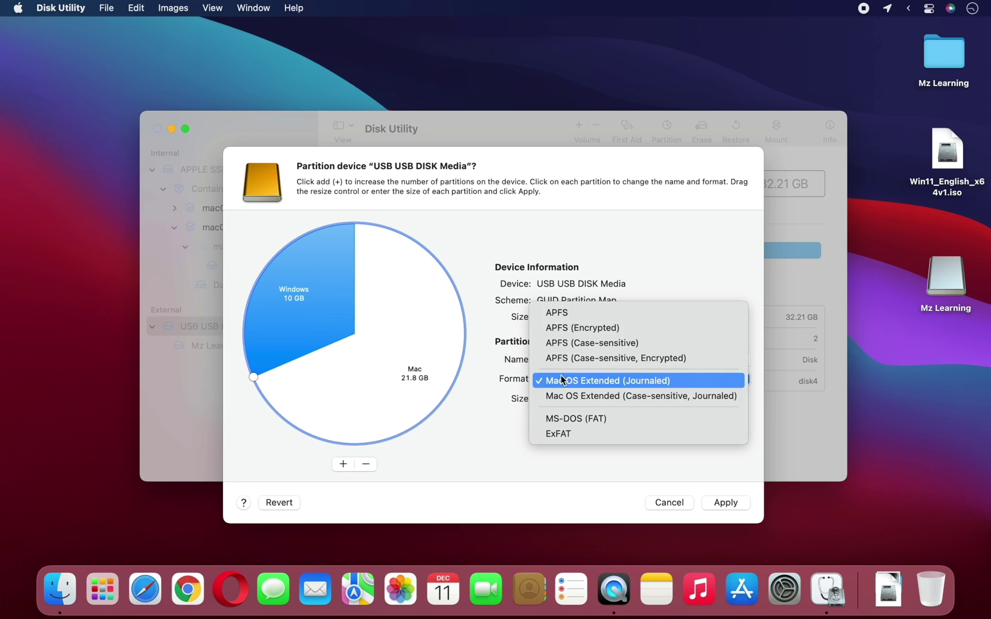
pyautogui.click(560, 434)
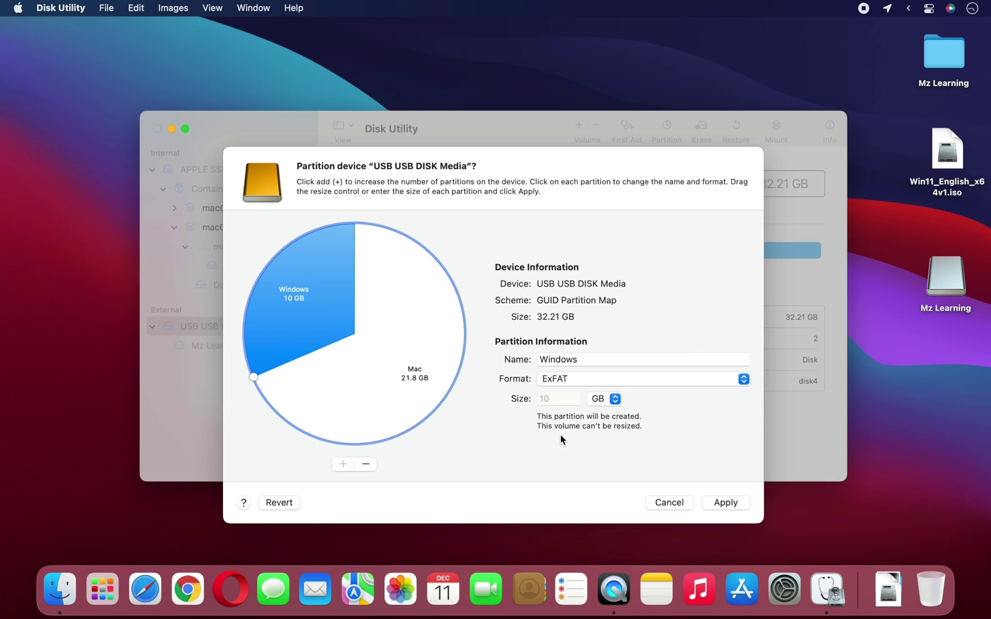
# Step: Keep the Mac partition's format as Mac OS Extended (Journaled) and apply the partitioning to the USB disk
pyautogui.click(423, 359)
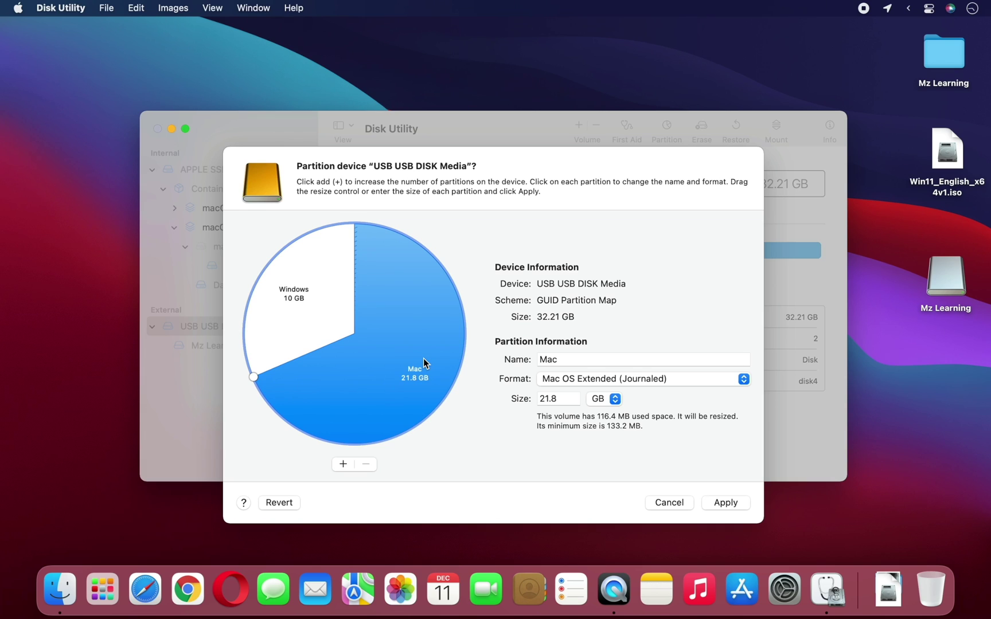
pyautogui.click(556, 380)
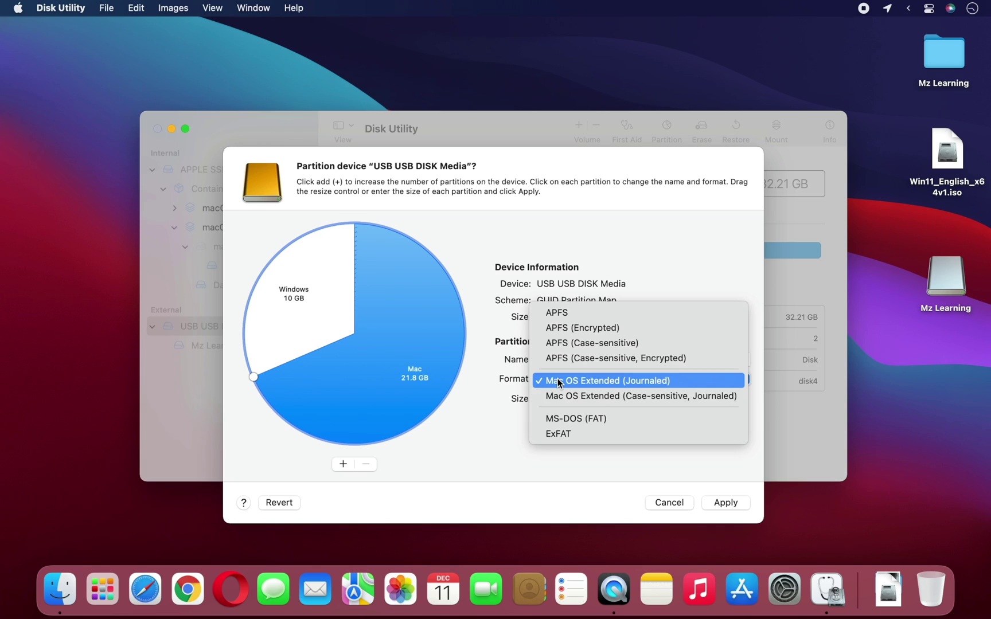
pyautogui.click(599, 381)
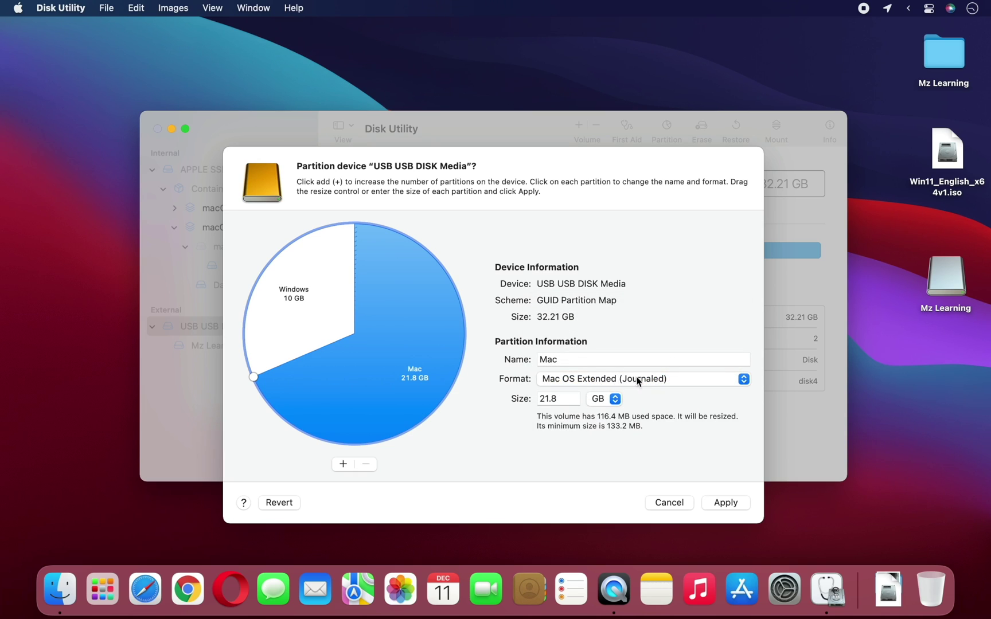
pyautogui.click(725, 503)
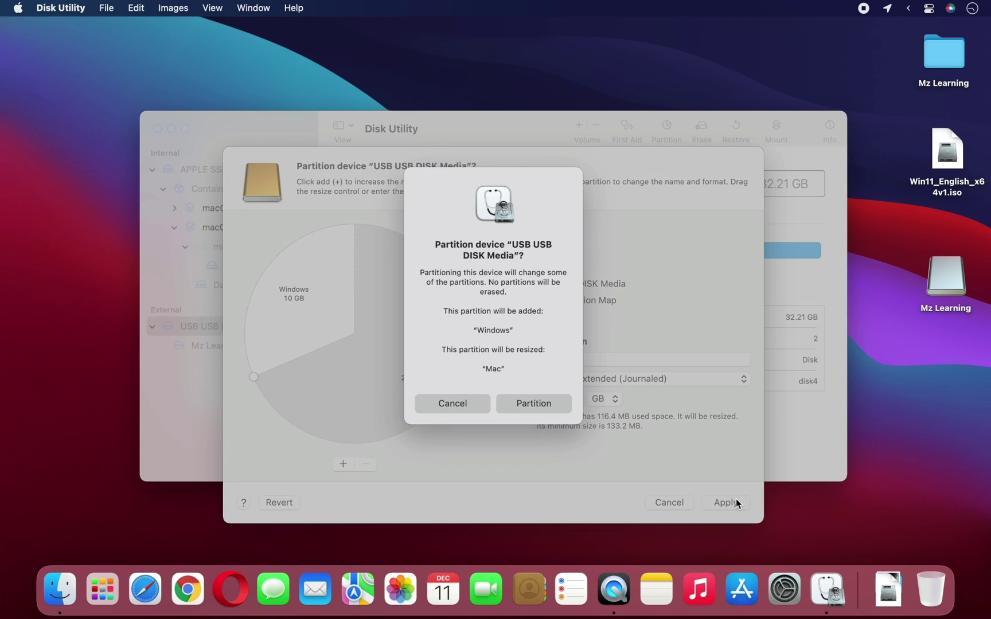
pyautogui.click(547, 403)
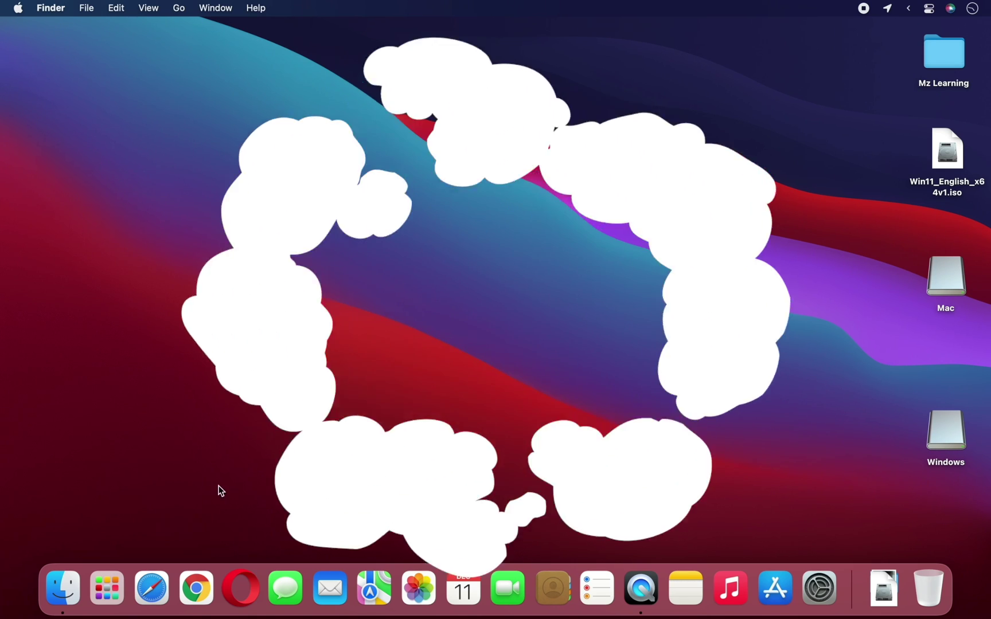
# Step: Launch UNetbootin and enter the account password to allow it to write to the USB drive
pyautogui.click(117, 580)
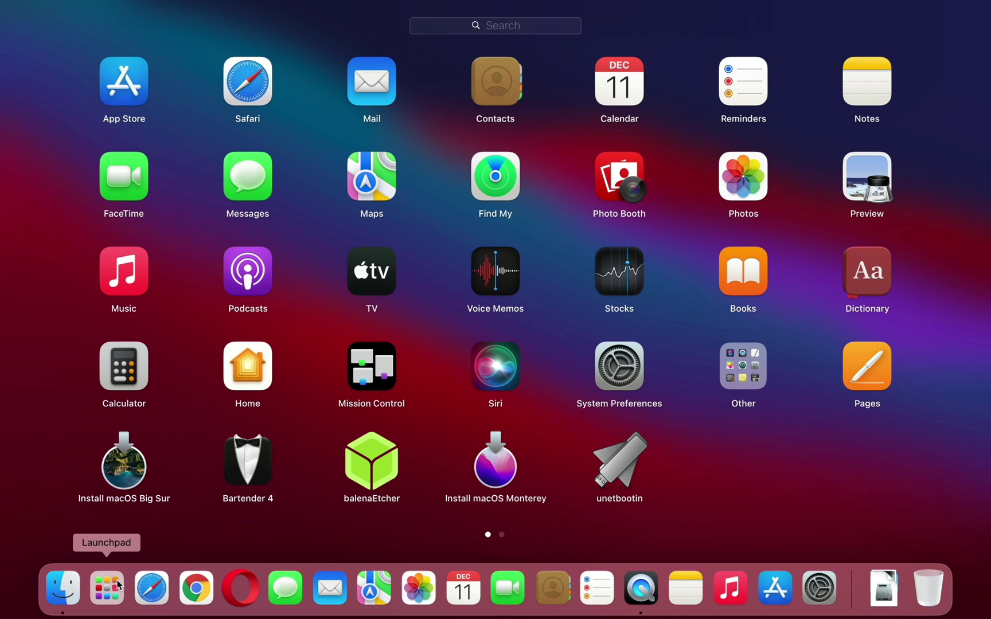
pyautogui.click(614, 460)
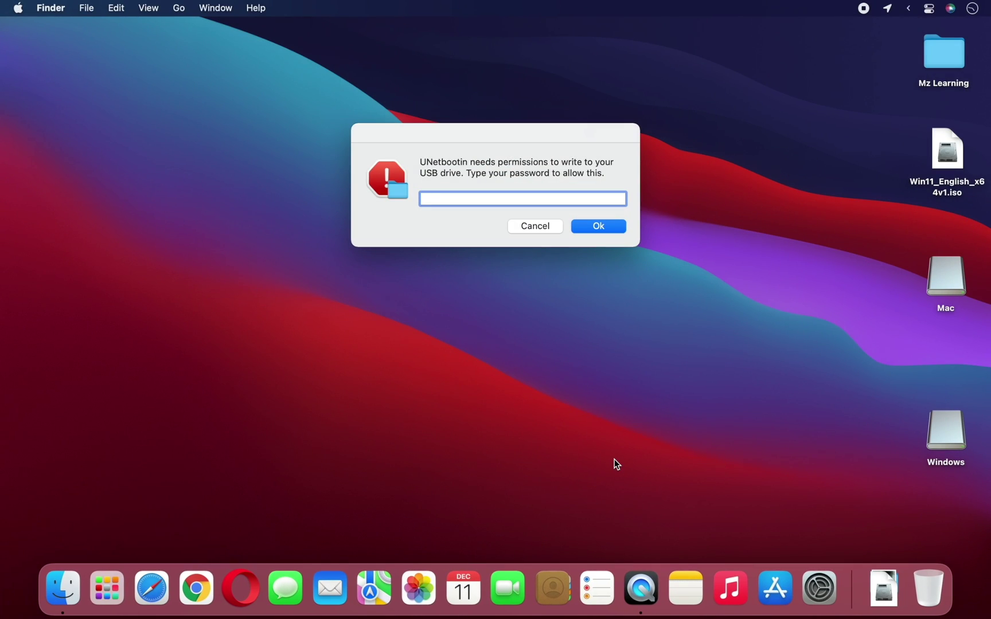
pyautogui.write('••••••')
pyautogui.click(599, 229)
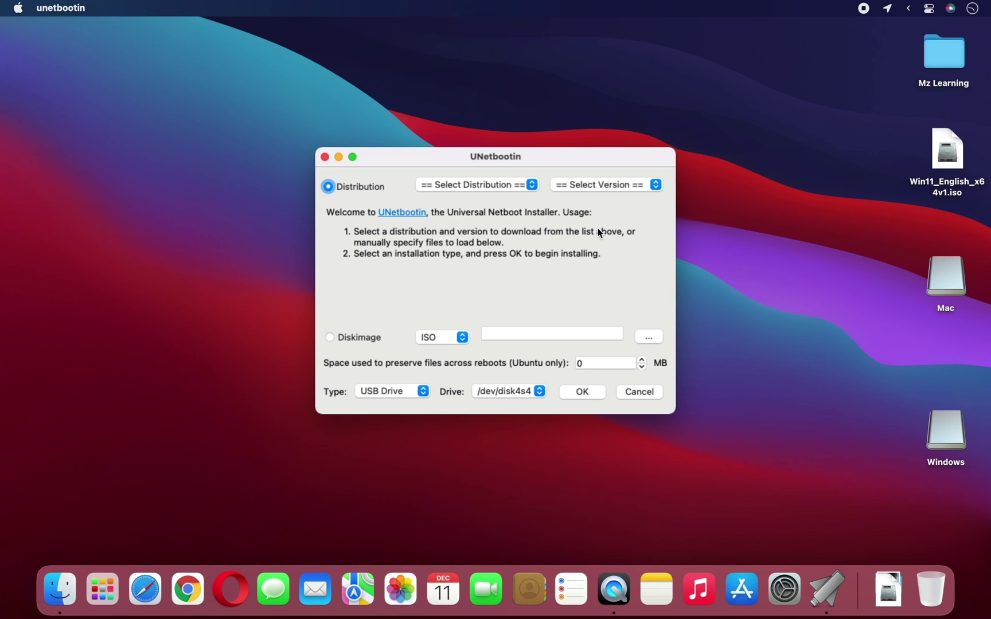
# Step: Load Win11_English_x64v1.iso from the Desktop folder as the ISO disk image
pyautogui.click(651, 342)
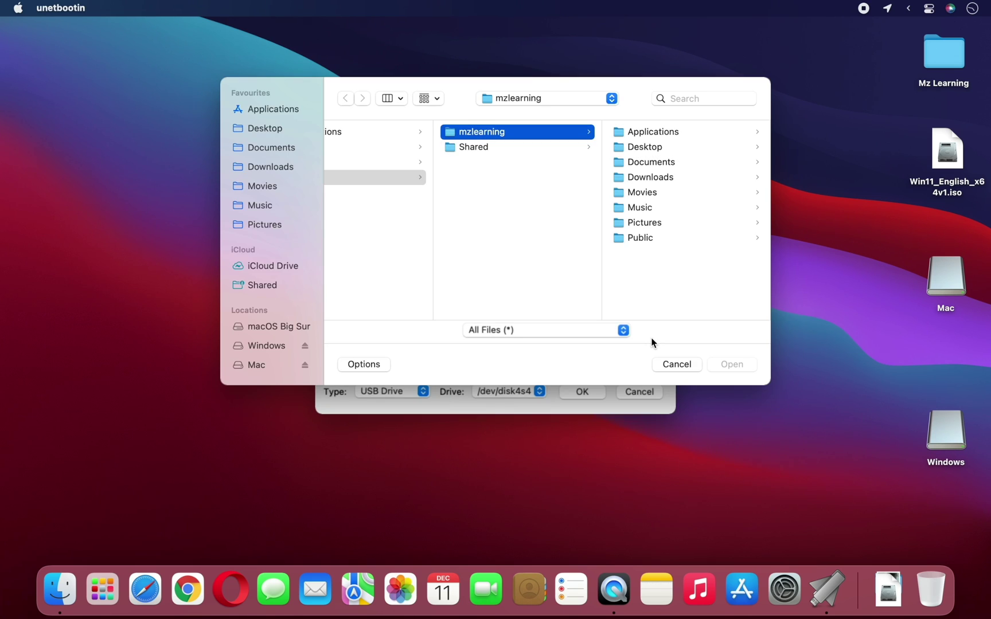
pyautogui.click(635, 148)
pyautogui.click(636, 149)
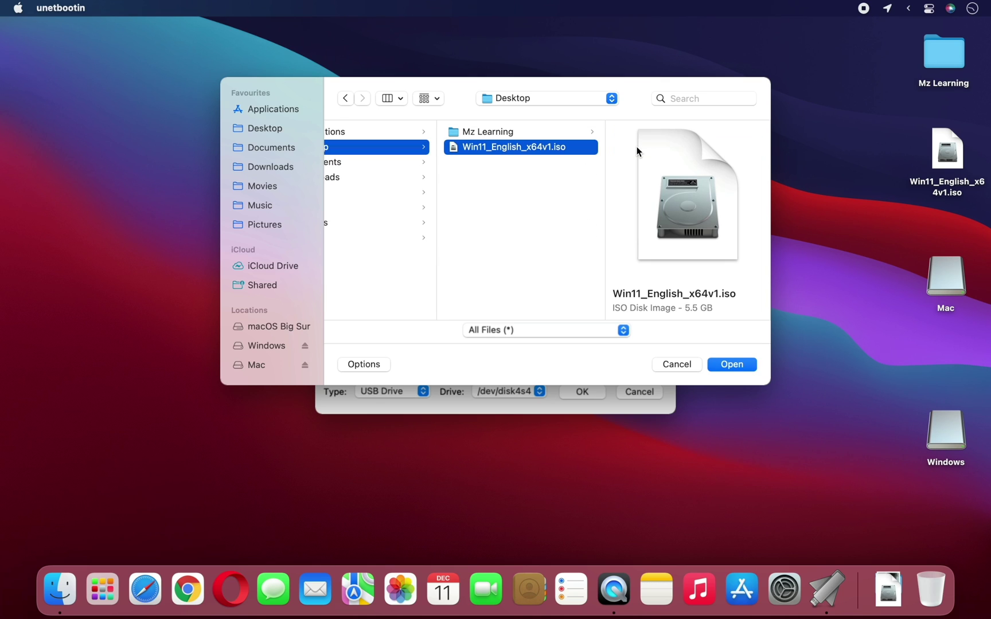
pyautogui.click(732, 365)
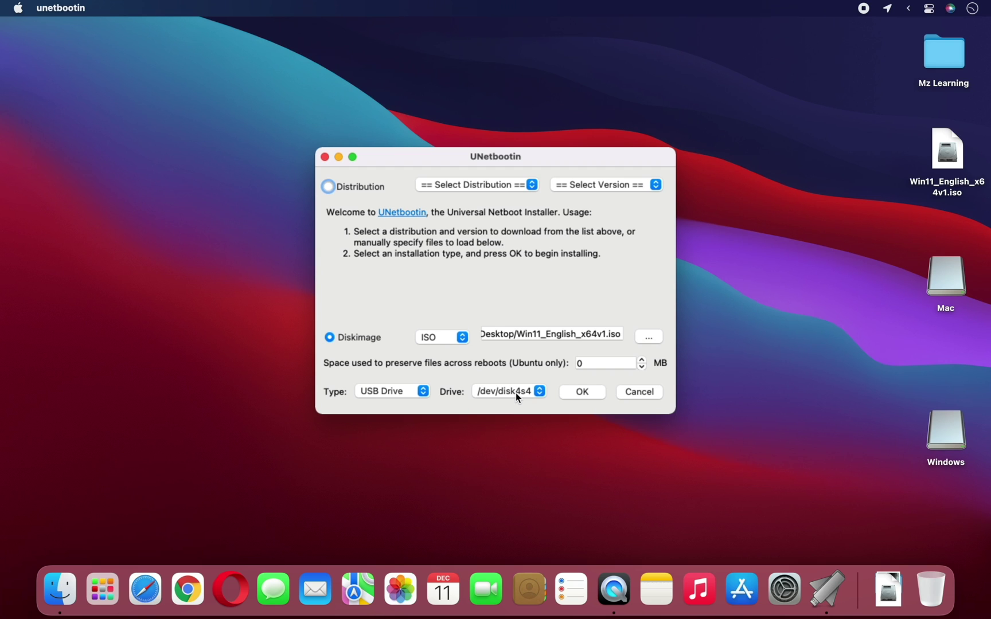
# Step: Look up the Windows partition's device identifier in Disk Utility, then close Disk Utility
pyautogui.press('super+space')
pyautogui.write('disk')
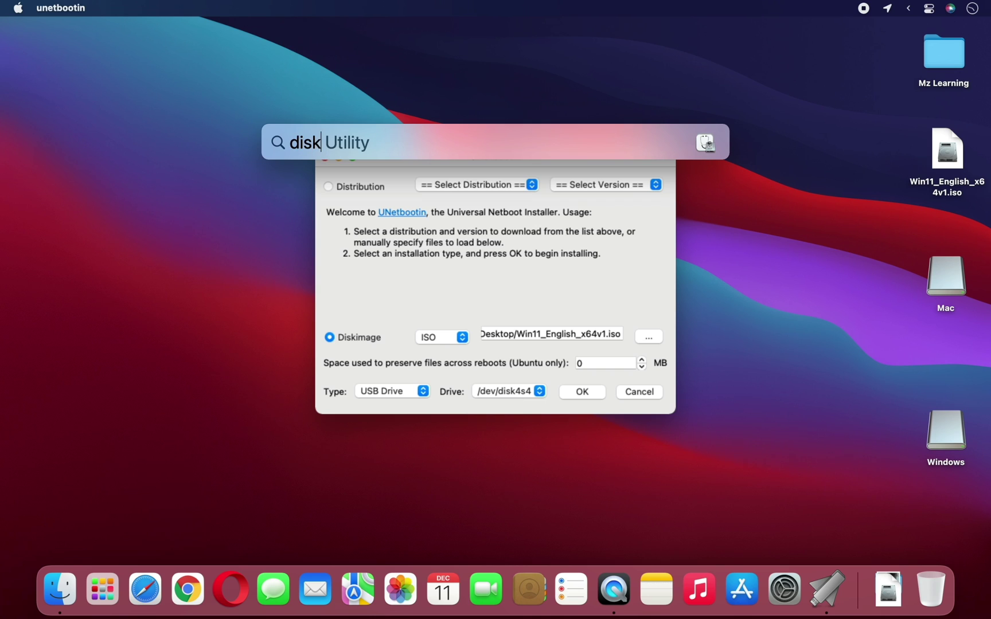
pyautogui.press('Return')
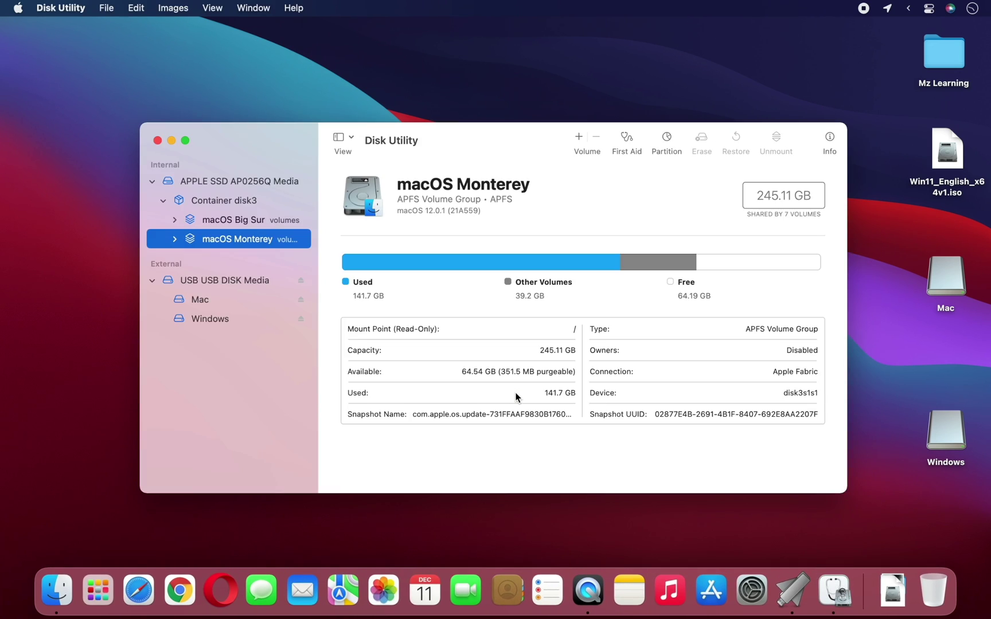
pyautogui.click(219, 318)
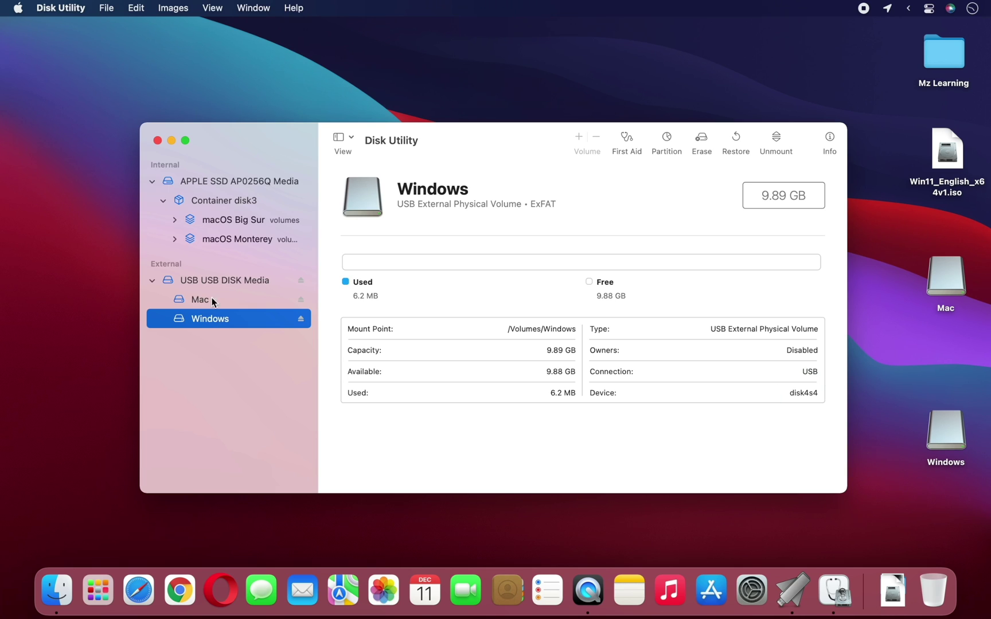
pyautogui.click(156, 141)
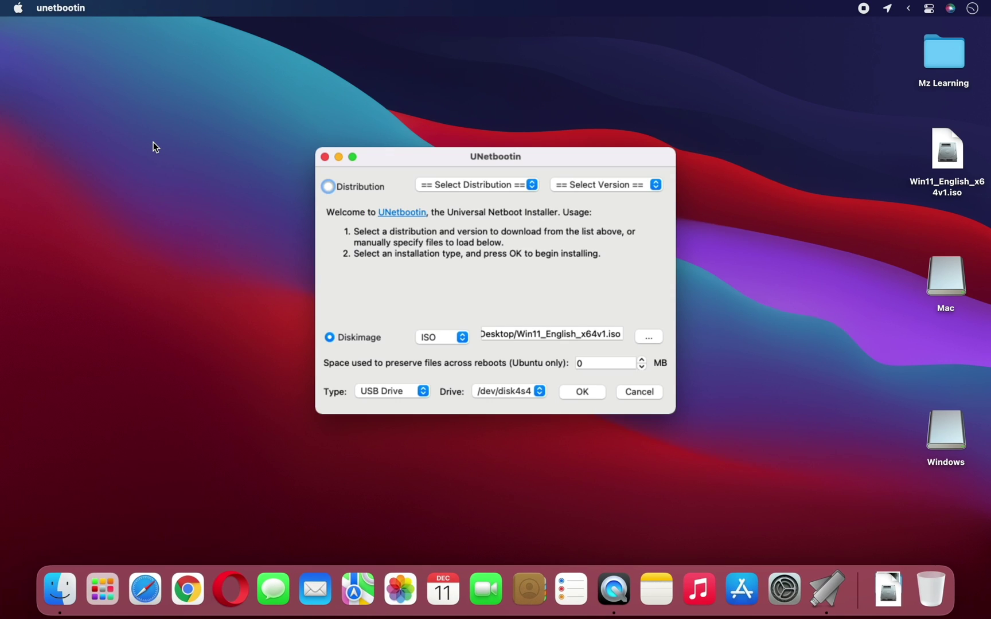
# Step: Write the Windows 11 image to the USB drive /dev/disk4s4 and exit UNetbootin when the installation ends
pyautogui.click(582, 392)
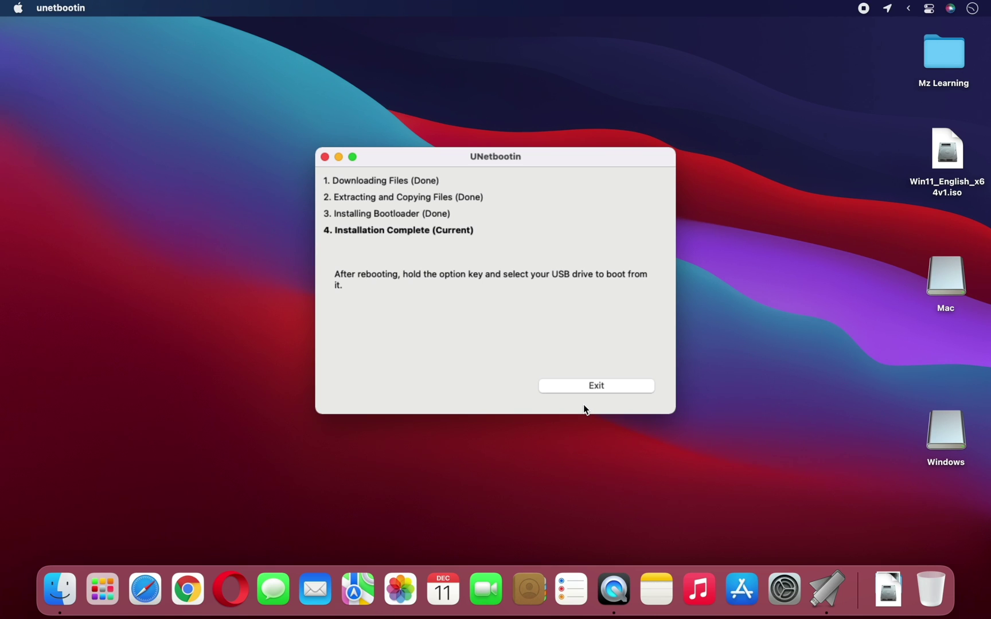
pyautogui.click(587, 392)
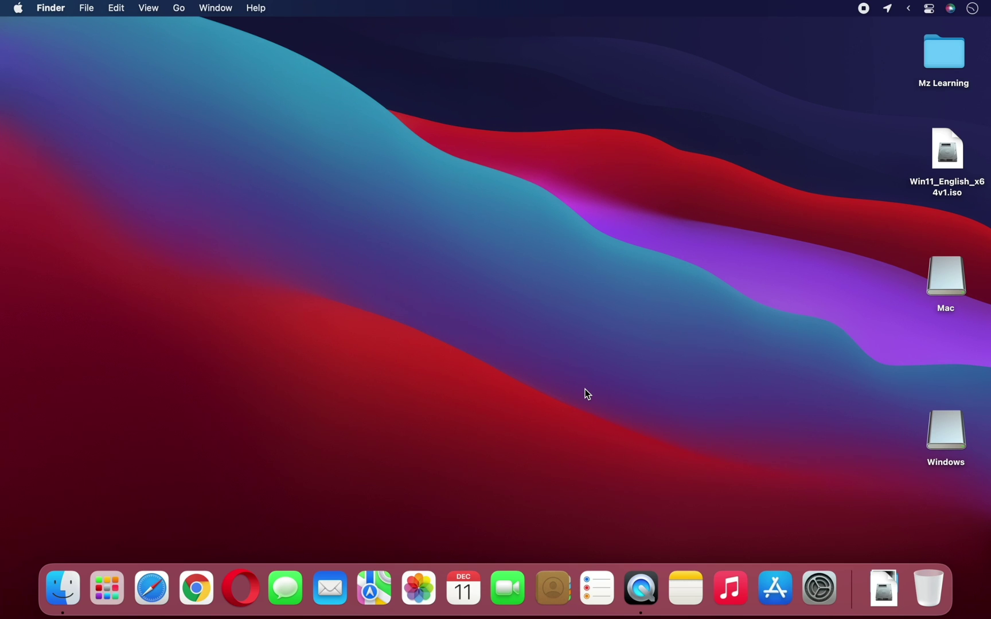
# Step: Open Terminal from the Utilities folder and run sudo /Applications/Install\ macOS\ Monterey.app/Contents/Resources/createinstallmedia --volume /Volumes/Mac
pyautogui.click(180, 12)
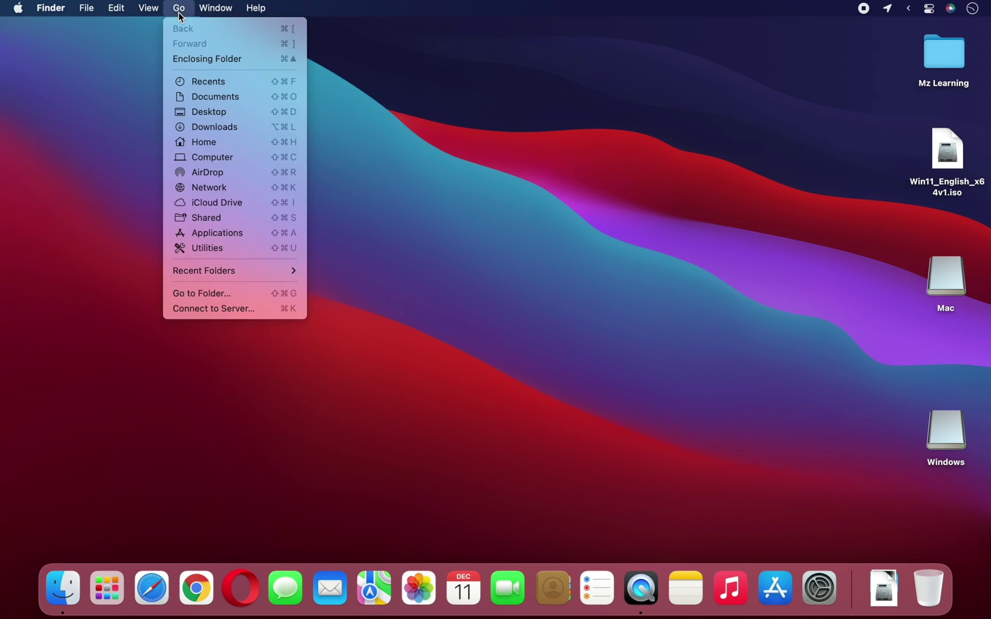
pyautogui.click(201, 249)
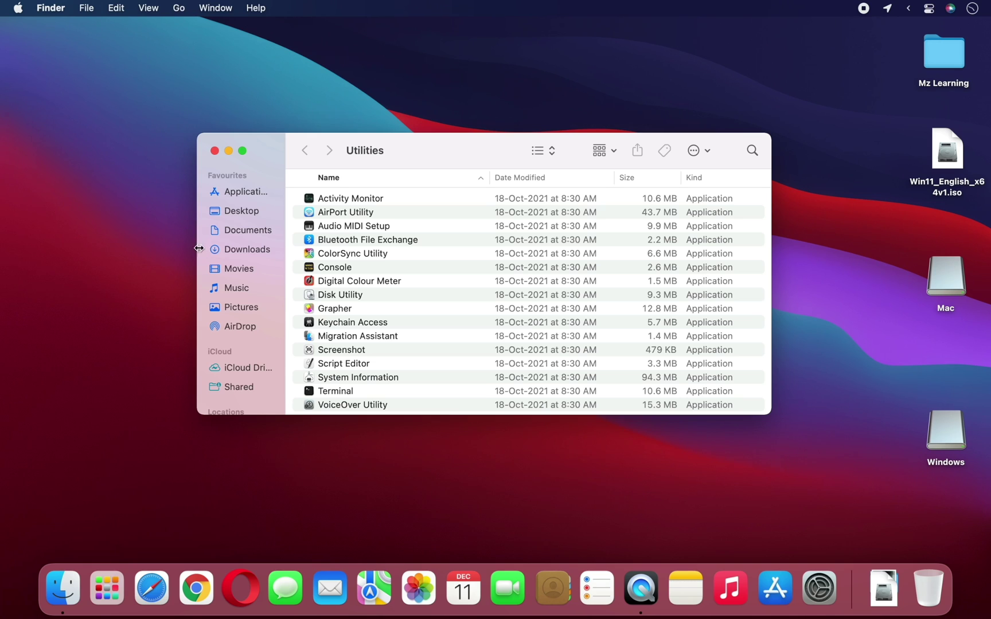
pyautogui.doubleClick(328, 391)
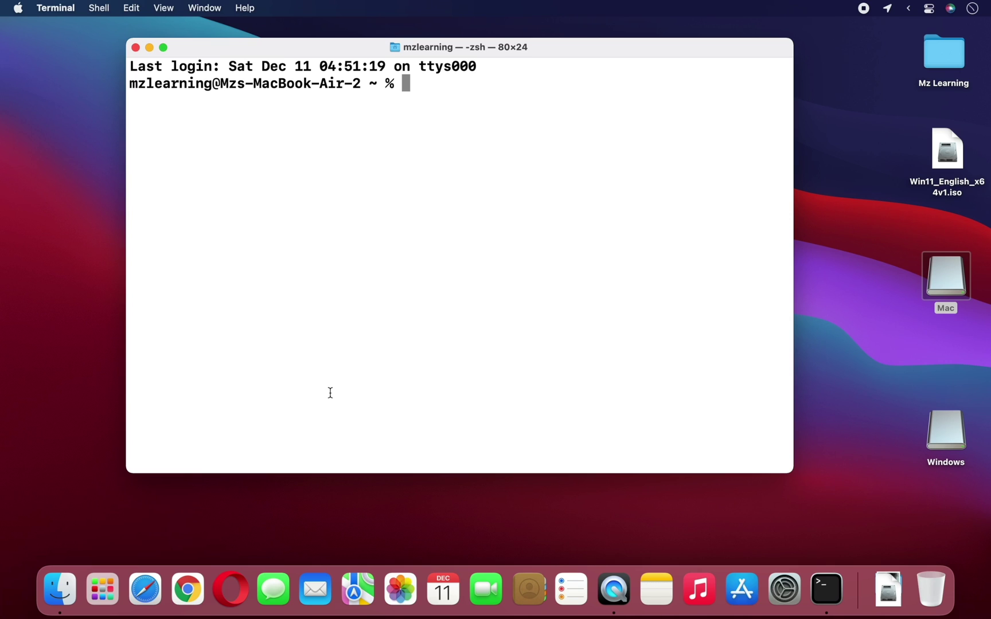
pyautogui.write('sudo /Applications/Install\\ macOS\\ Monterey.app/Contents/Resources/createinstallmedia --volume')
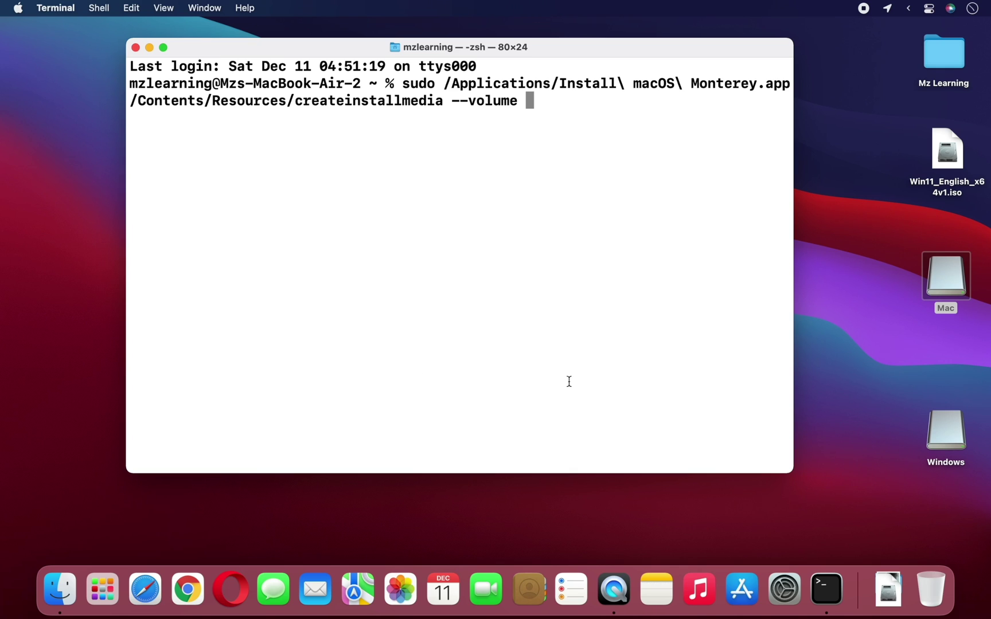
pyautogui.moveTo(952, 285); pyautogui.dragTo(628, 196)
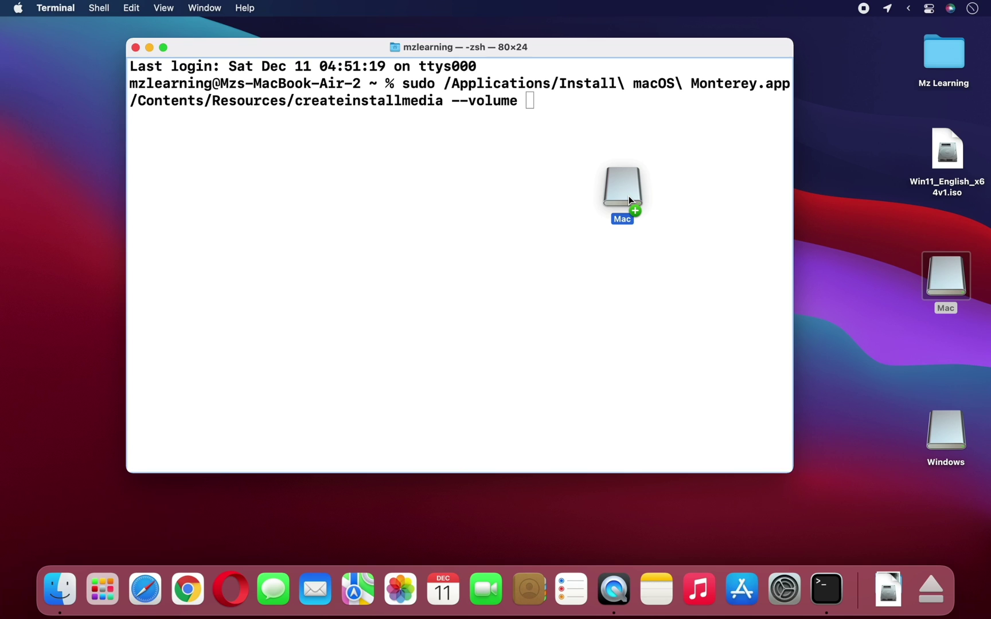
pyautogui.moveTo(628, 196); pyautogui.dragTo(629, 196)
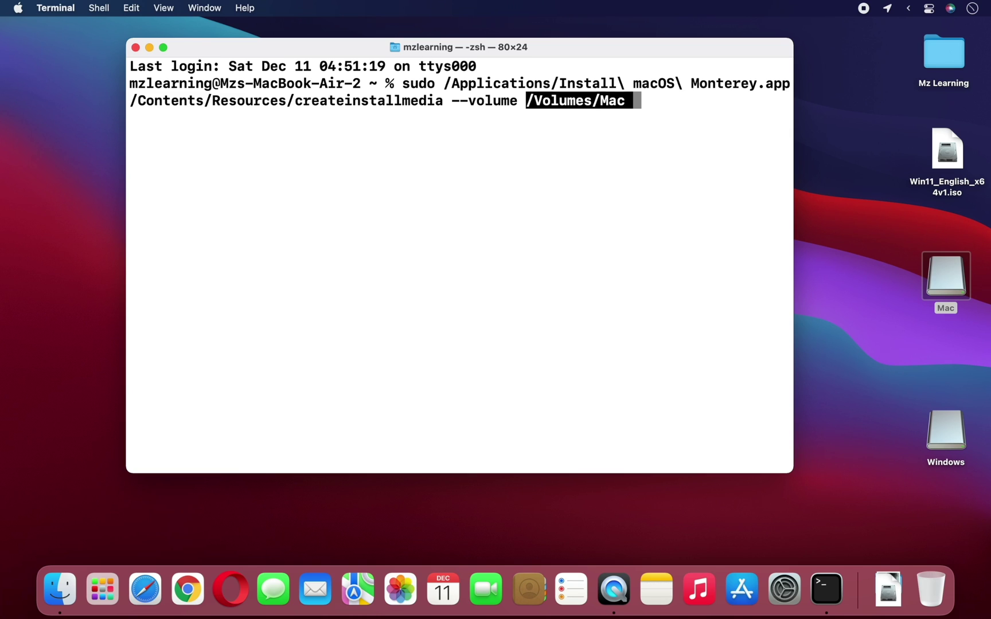
pyautogui.press('Return')
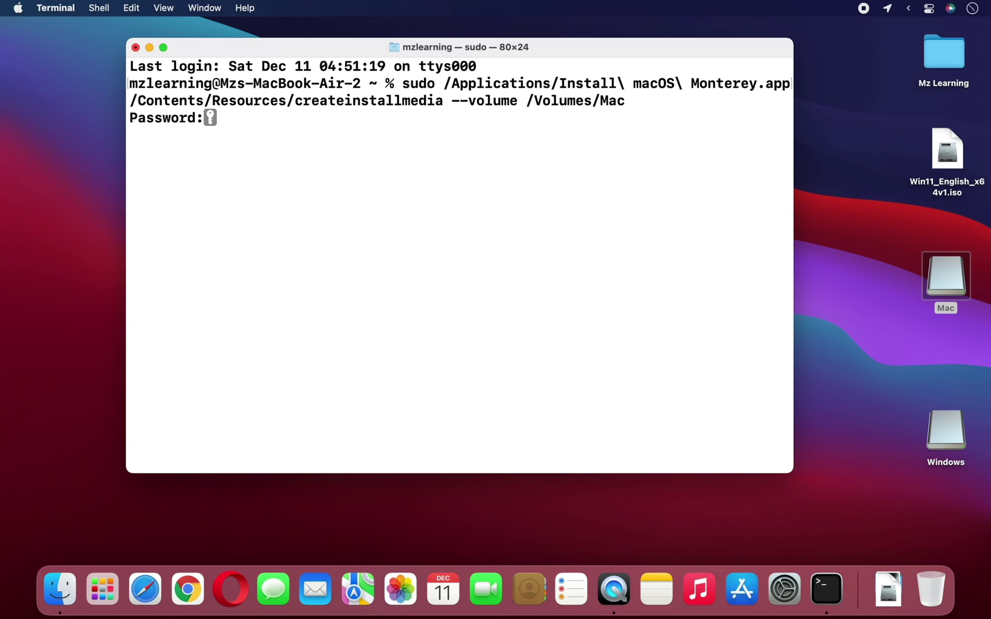
# Step: Submit the account password, confirm erasing the Mac volume with y, and close the Terminal window once the install media is created
pyautogui.press('Return')
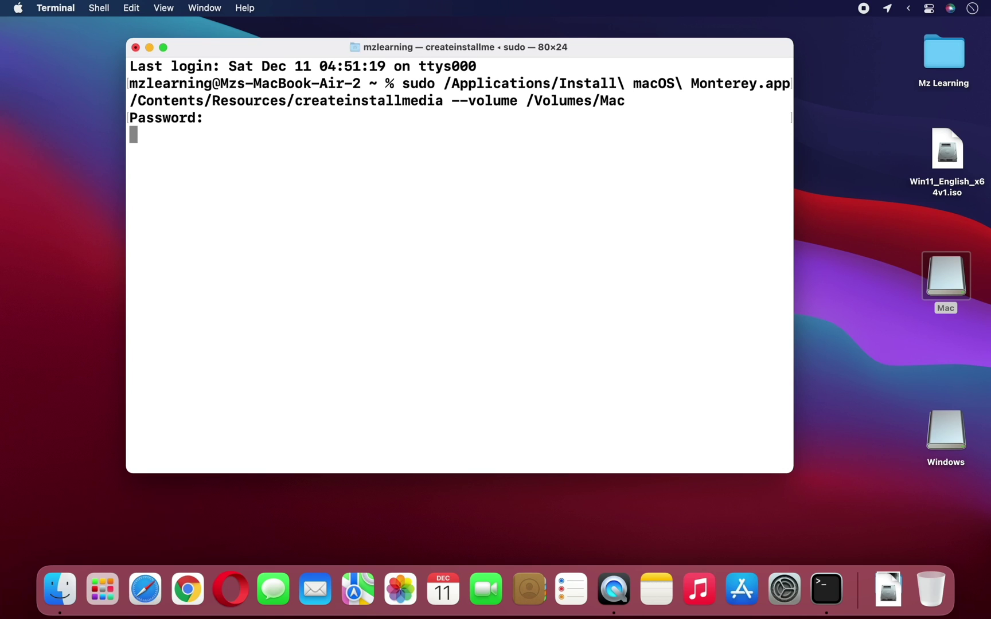
pyautogui.write('y')
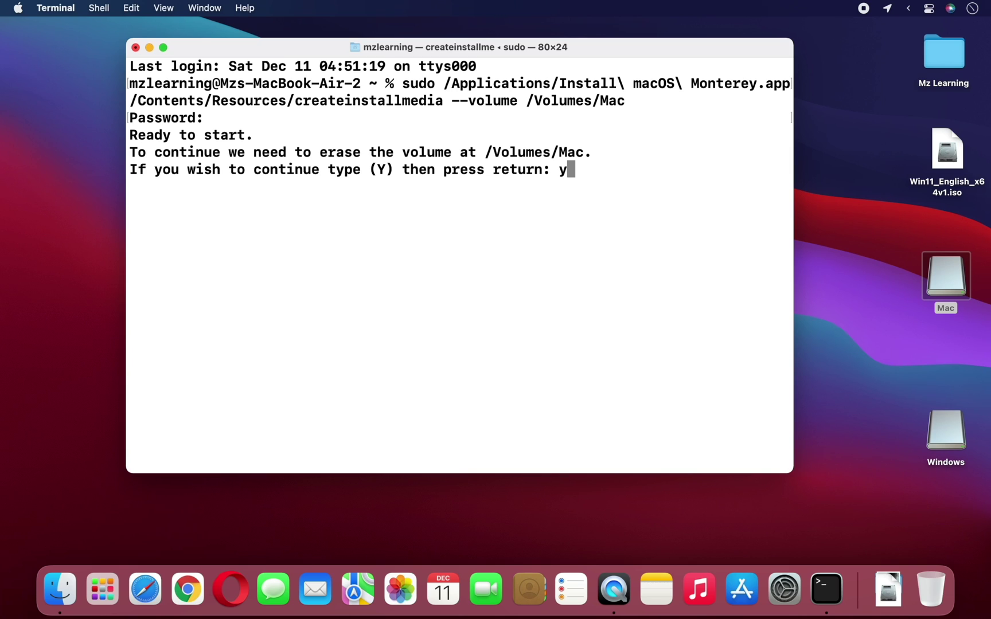
pyautogui.press('Return')
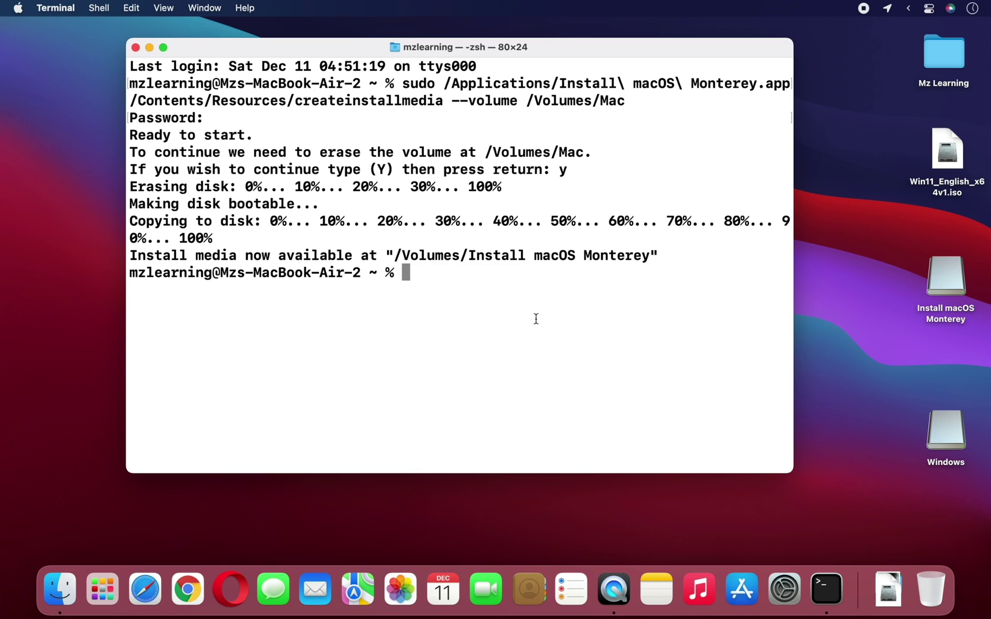
pyautogui.click(135, 47)
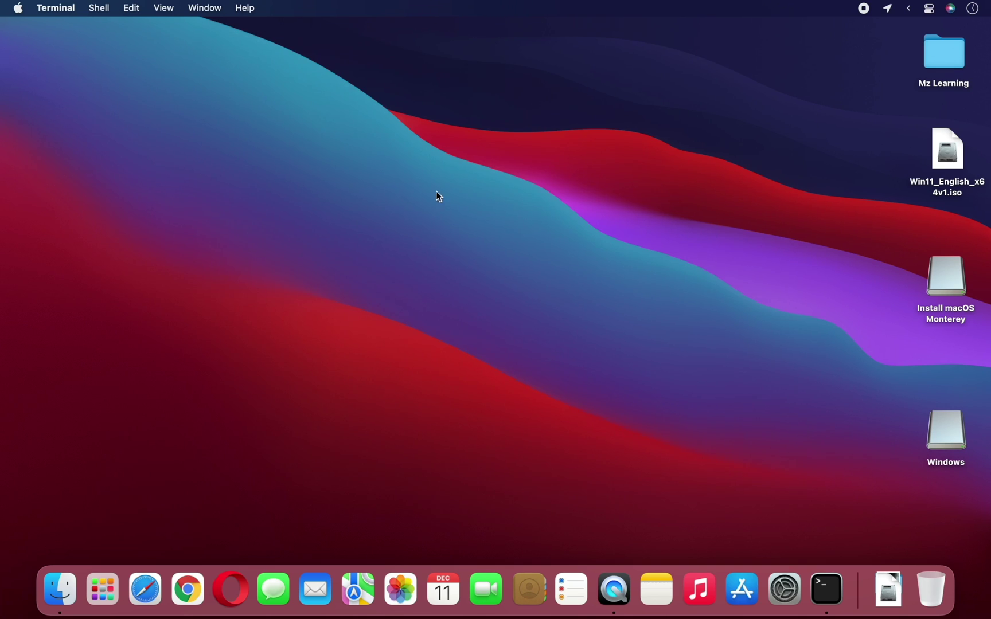
# Step: Open the Install macOS Monterey and Windows volumes and arrange their windows to examine the contents of both
pyautogui.doubleClick(945, 282)
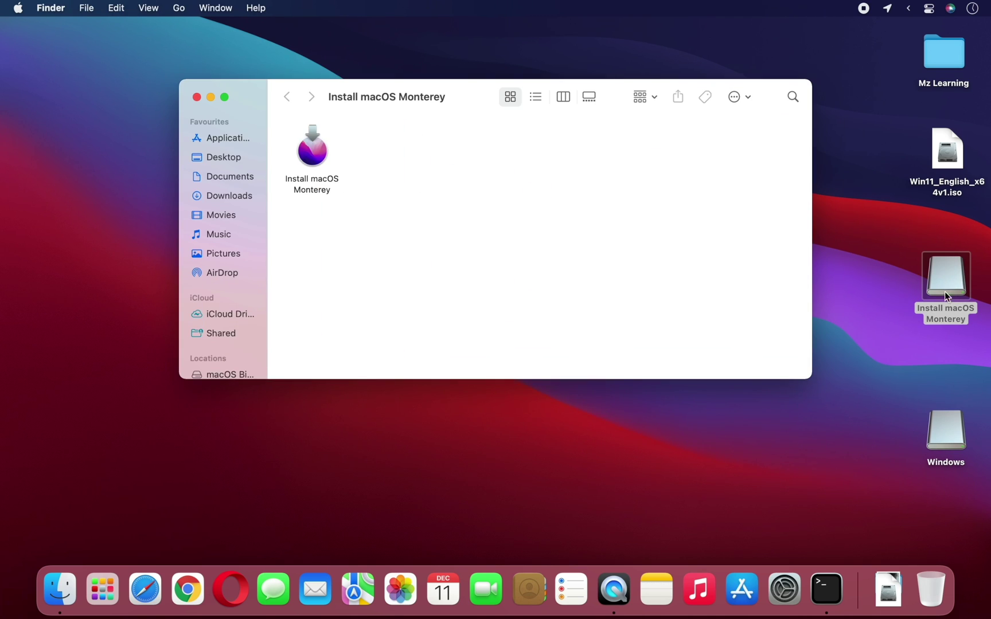
pyautogui.doubleClick(940, 440)
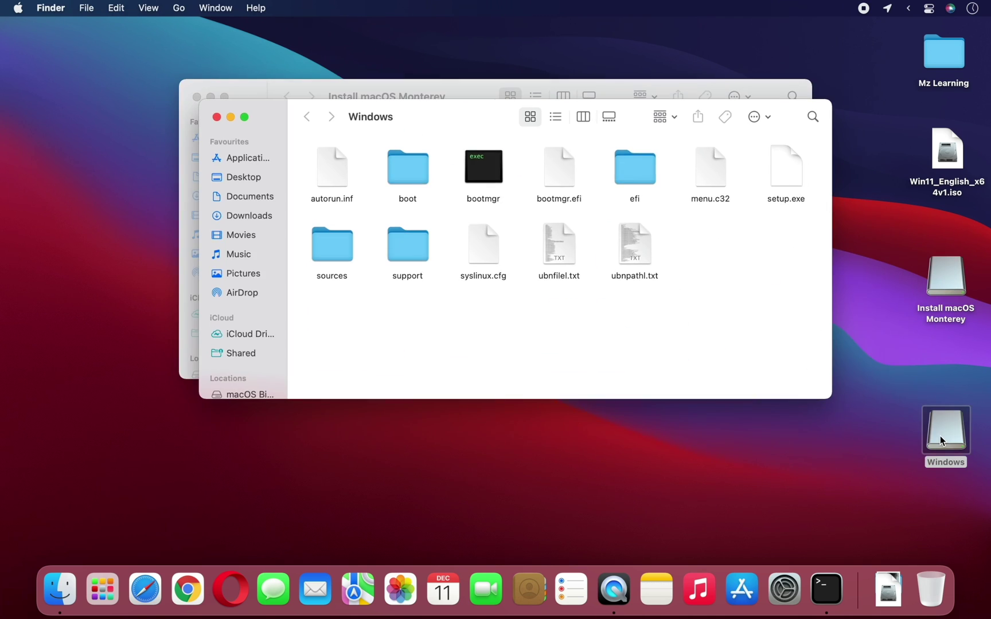
pyautogui.moveTo(493, 112); pyautogui.dragTo(560, 229)
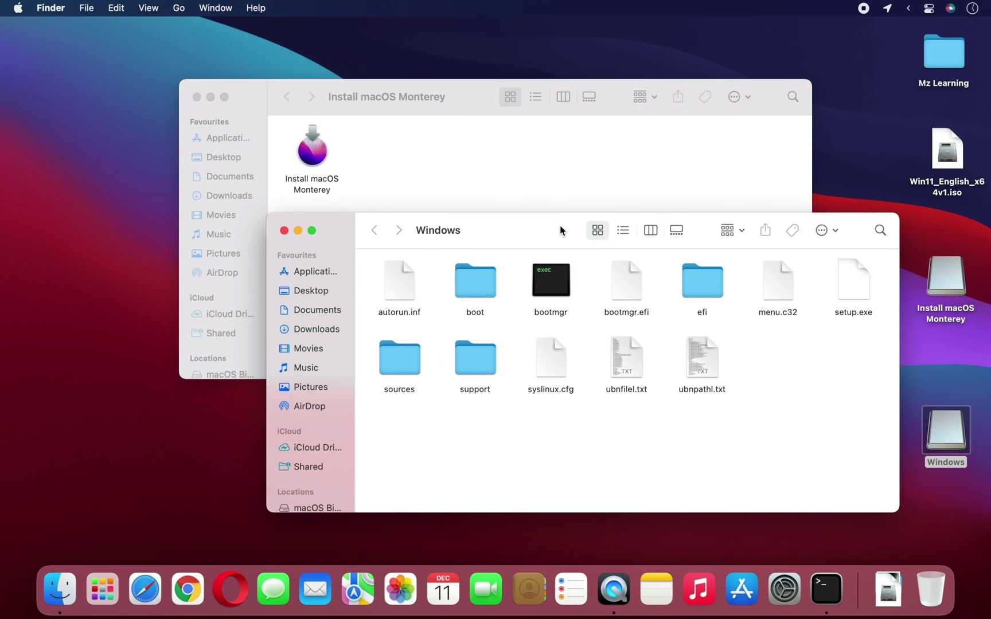